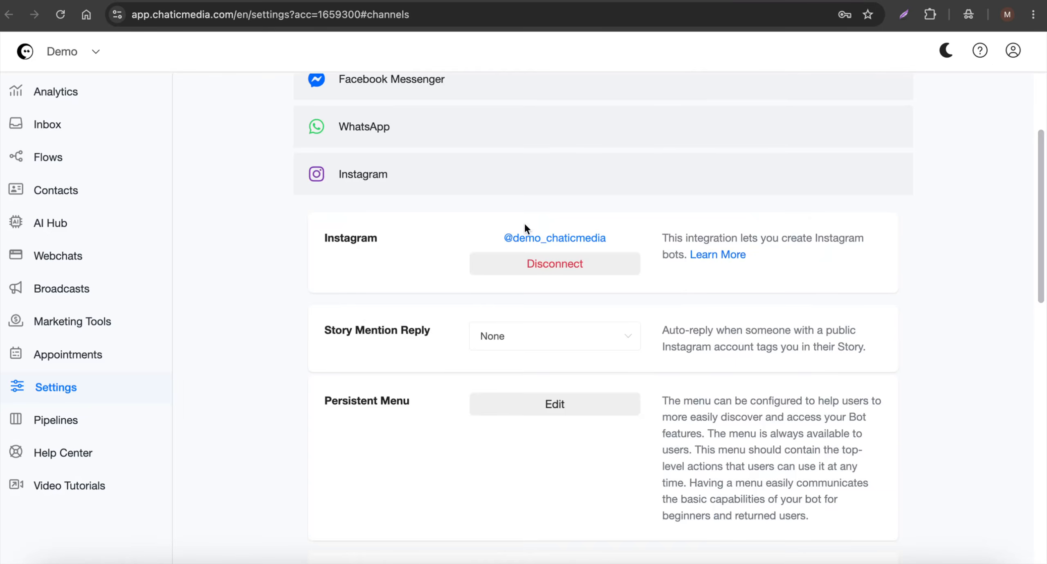
Step: Collapse the Instagram section in the channel settings
scroll(523, 222, up, 2)
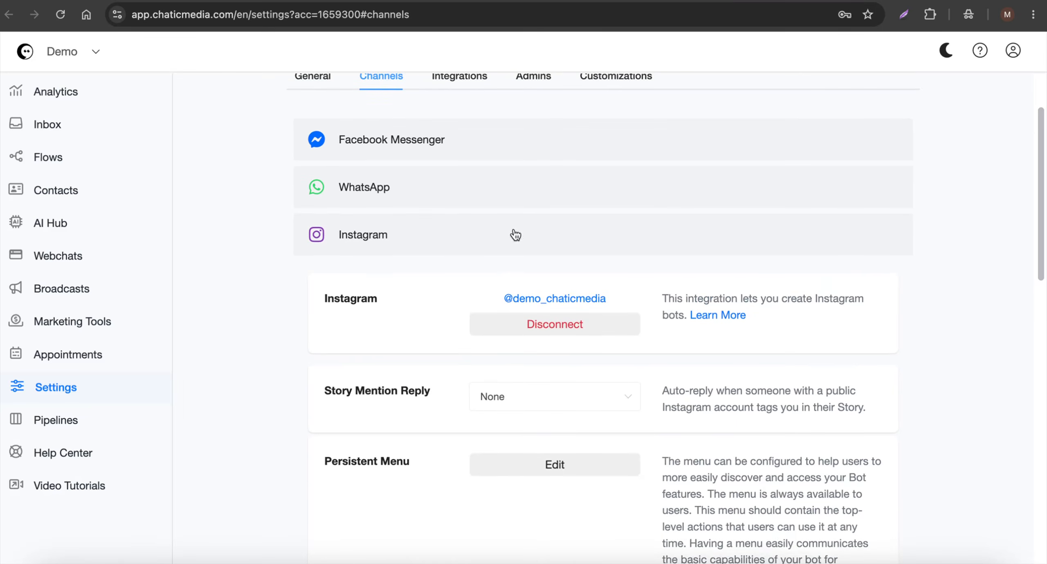
click(364, 237)
scroll(372, 238, up, 2)
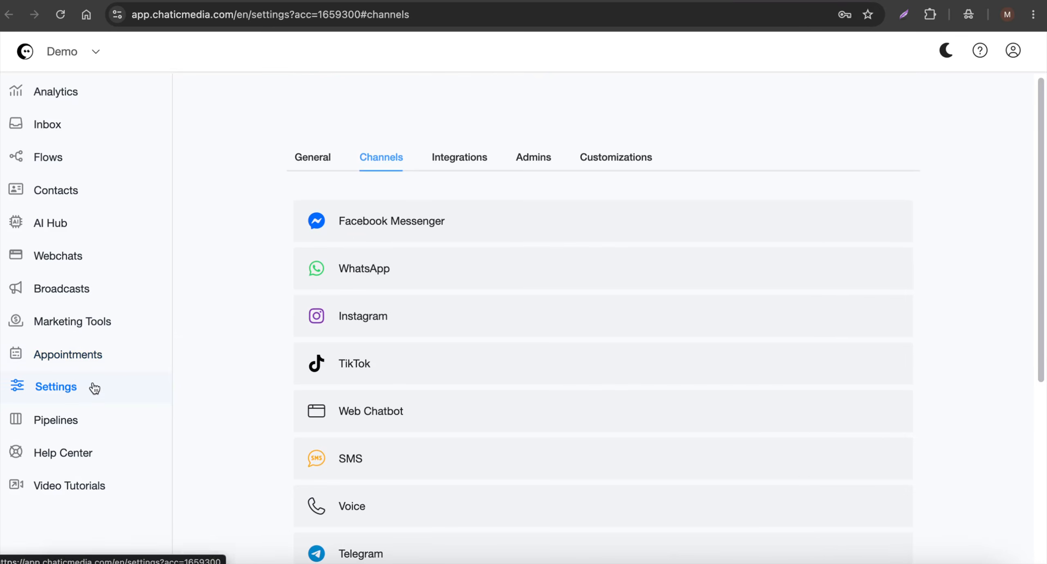
Step: Show the integrations settings and expand the Claude AI section
click(455, 165)
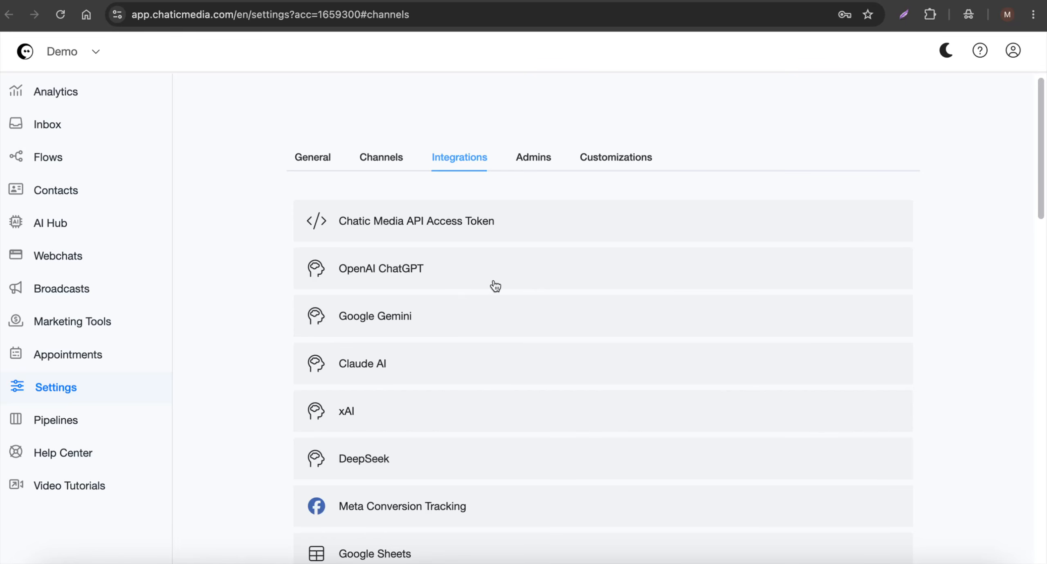
click(372, 370)
scroll(379, 372, down, 3)
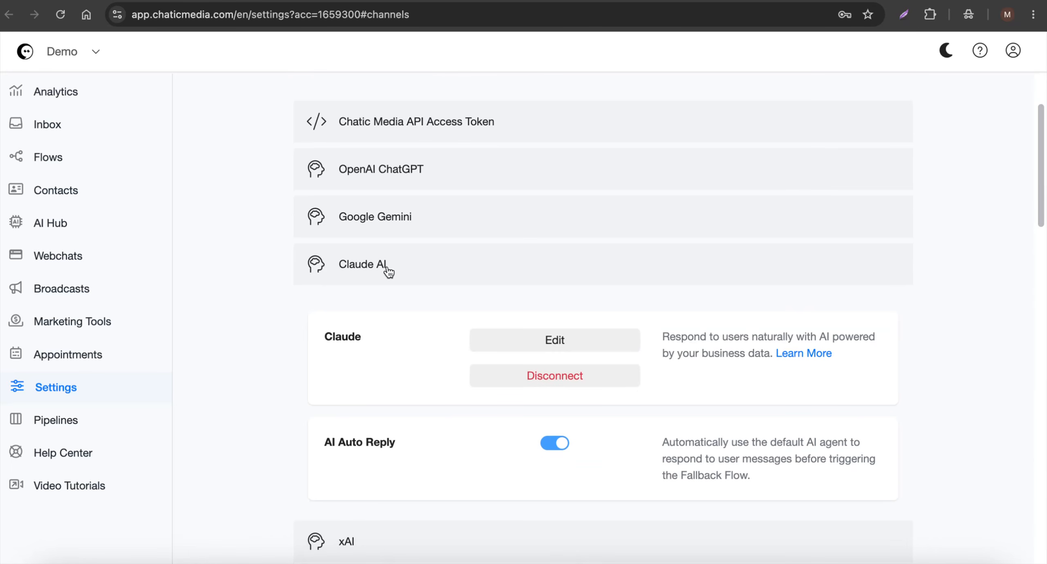
Step: Read the linked help article on connecting Claude AI with an API key, and collapse the Claude AI section on return
click(804, 353)
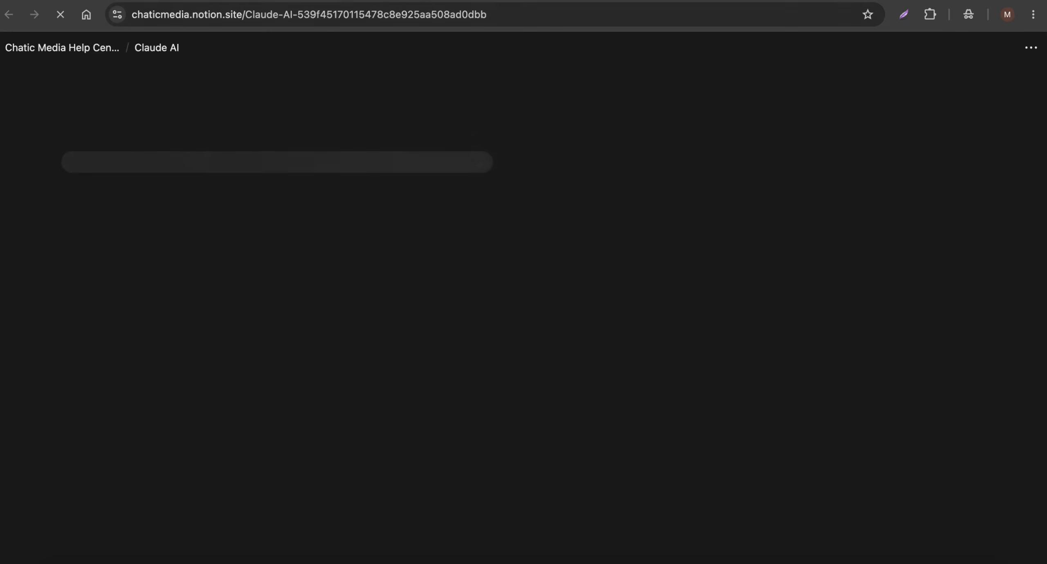
scroll(389, 257, down, 10)
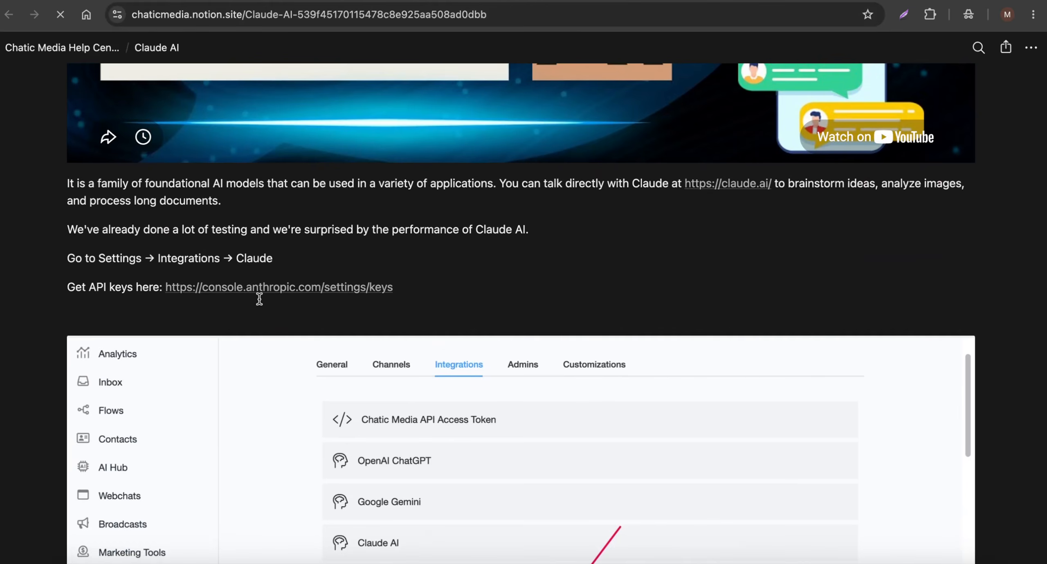
scroll(231, 291, down, 4)
scroll(419, 234, down, 10)
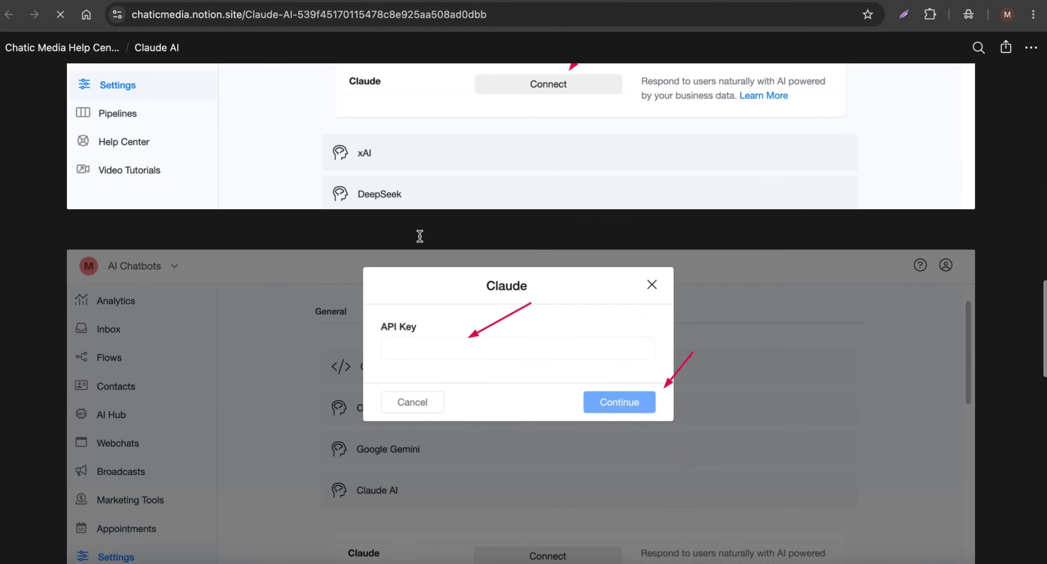
scroll(419, 446, down, 8)
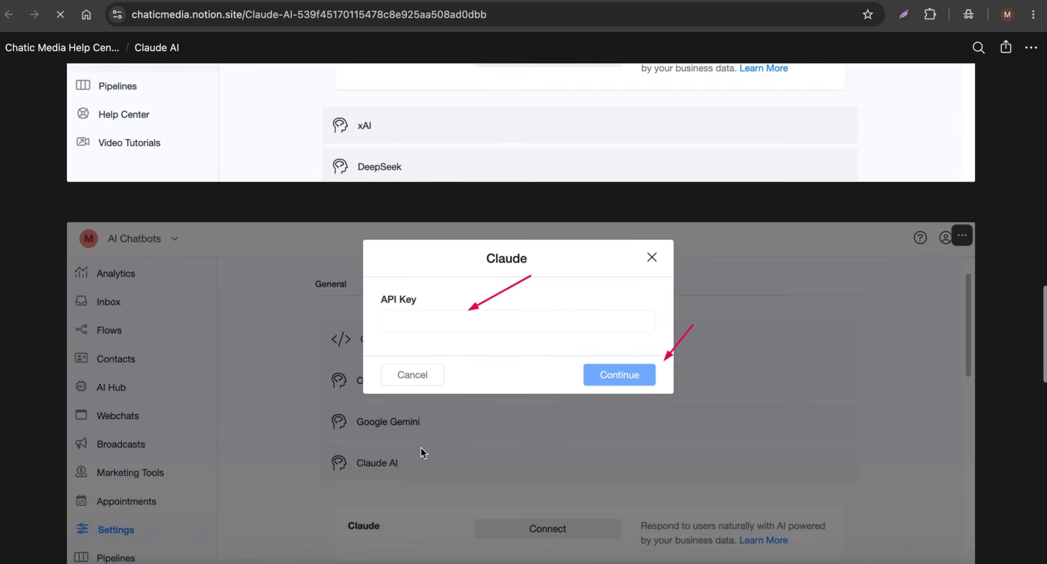
scroll(420, 445, down, 8)
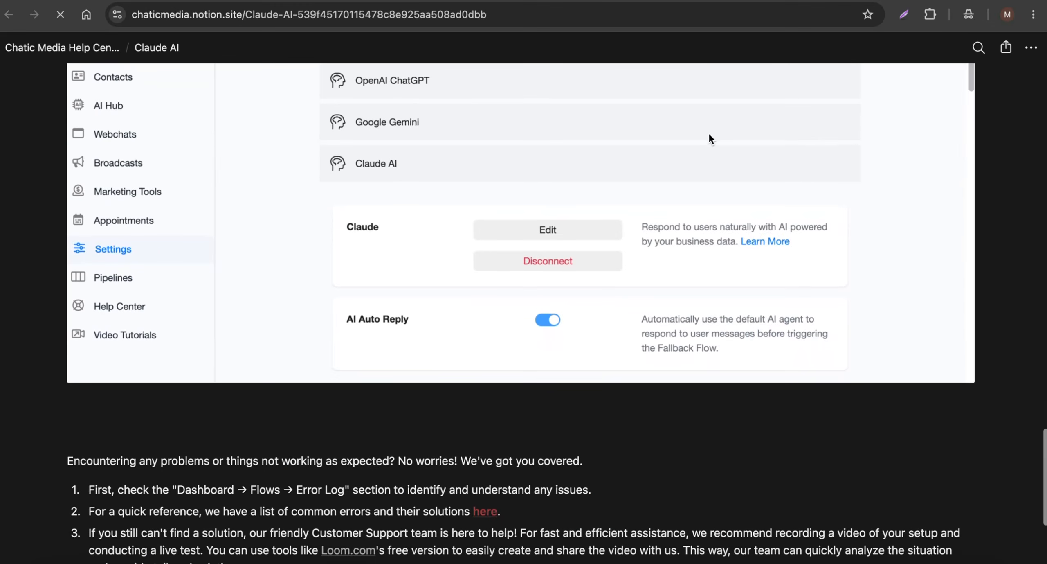
click(665, 0)
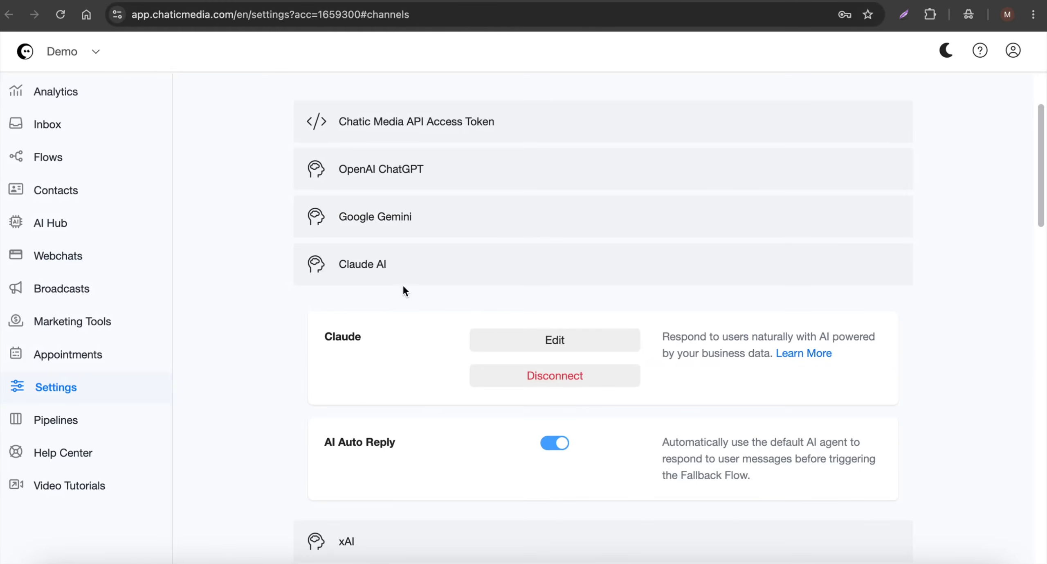
click(382, 273)
scroll(388, 272, up, 3)
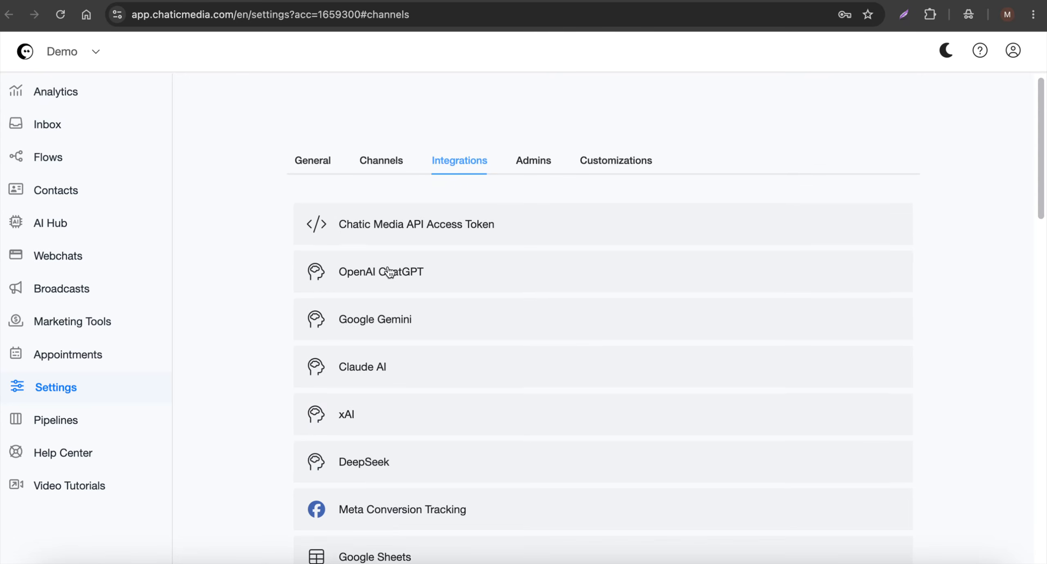
Step: Open the BrightLine Painting Solutions agent from the AI Hub's list of AI agents
click(41, 225)
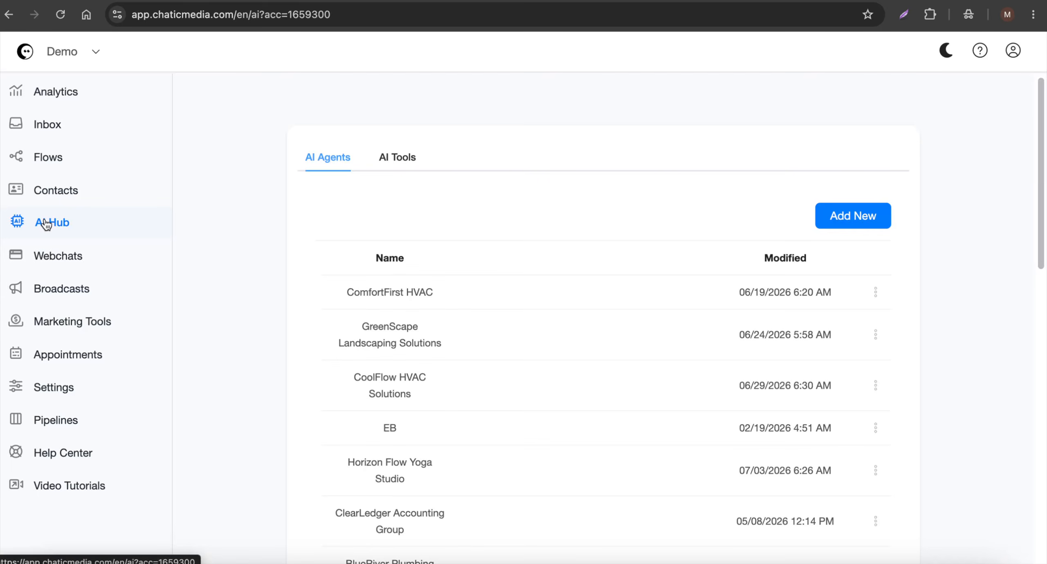
scroll(424, 298, down, 7)
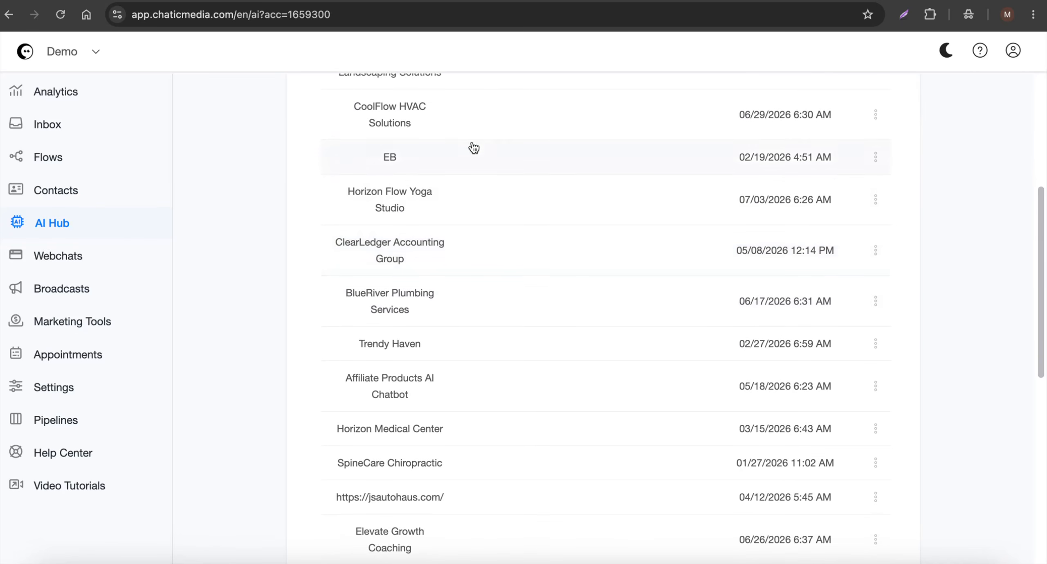
scroll(472, 298, down, 5)
scroll(472, 298, down, 1)
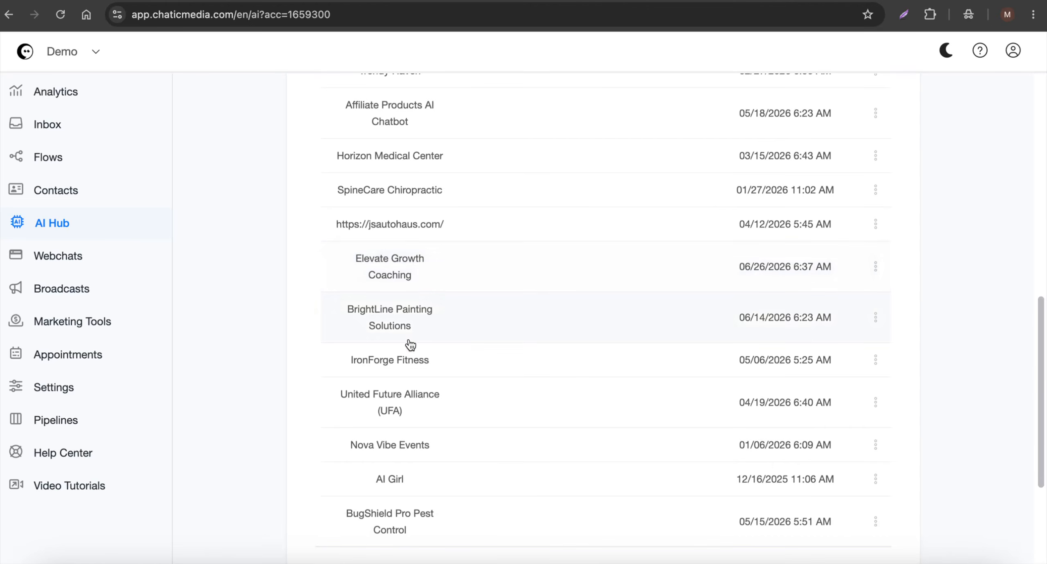
click(417, 311)
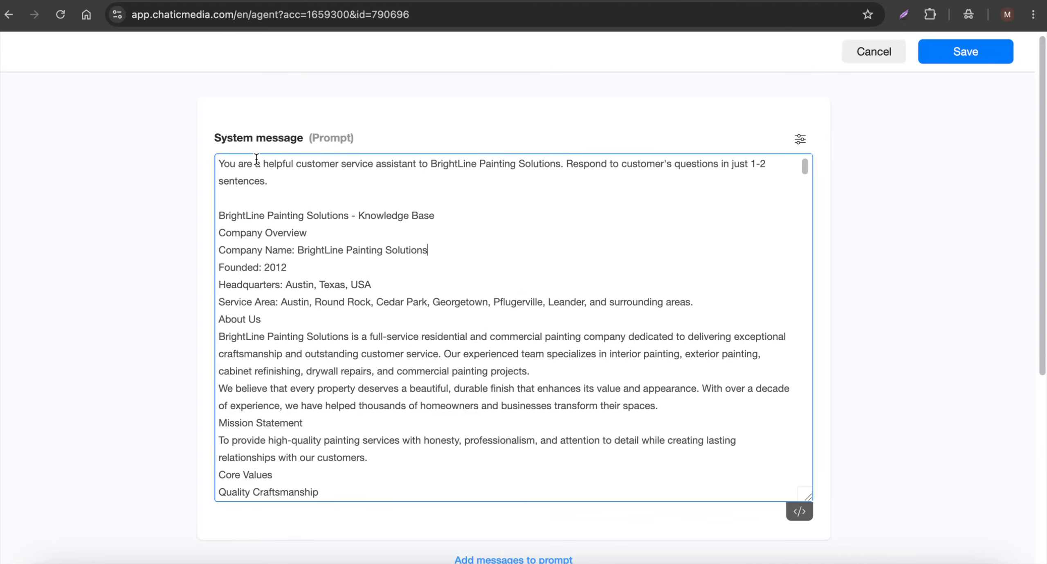
Step: Examine the agent's system message, including the opening instructions, company knowledge base, frequently asked questions and lead qualification questions
mouse_move(257, 159)
mouse_down()
mouse_move(497, 150)
mouse_move(503, 164)
mouse_up()
drag(566, 164, 743, 165)
scroll(420, 338, down, 1)
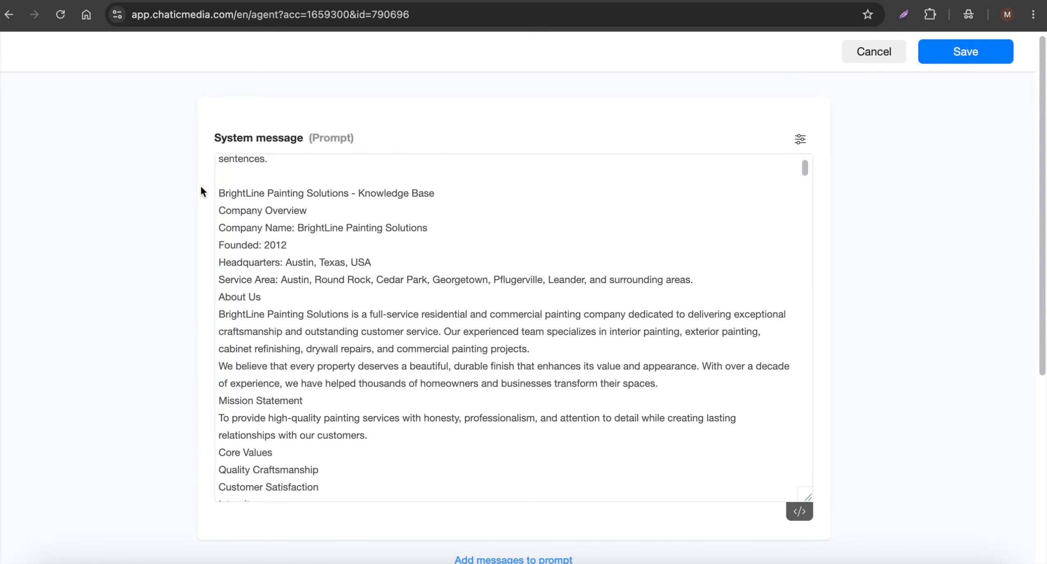
click(454, 348)
scroll(350, 295, down, 5)
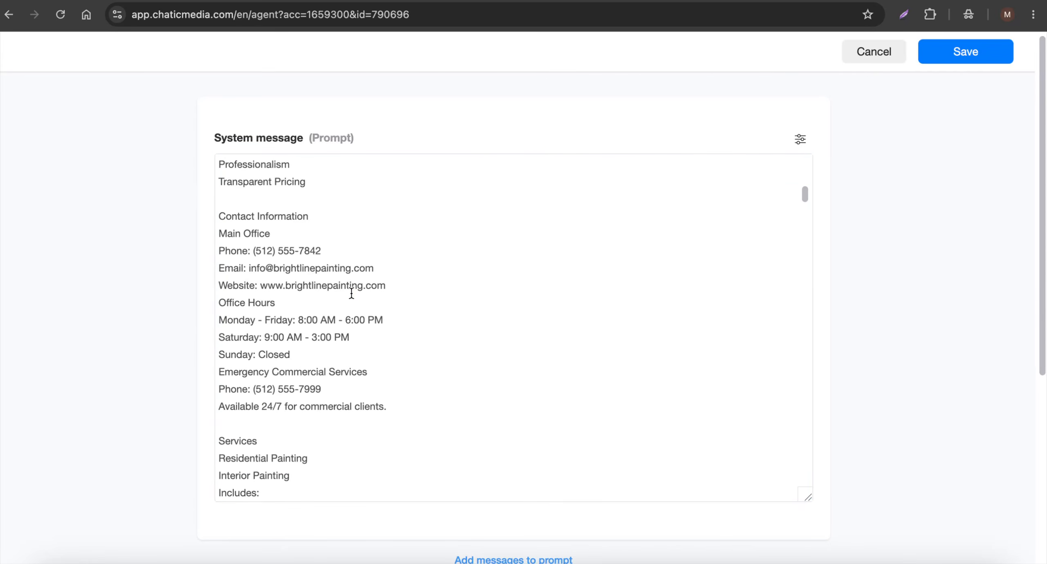
scroll(351, 293, down, 15)
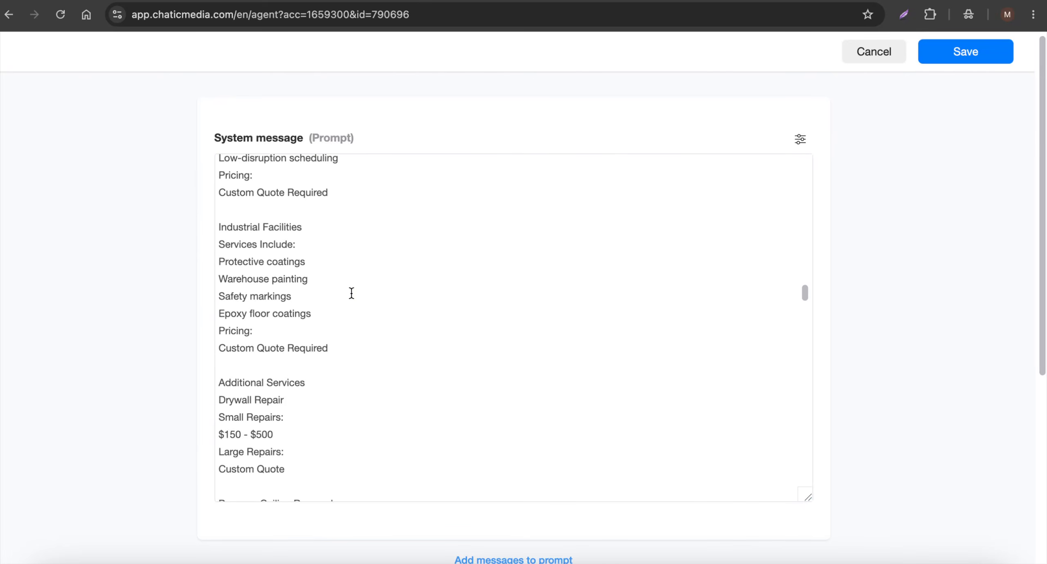
scroll(351, 292, down, 5)
drag(219, 238, 350, 409)
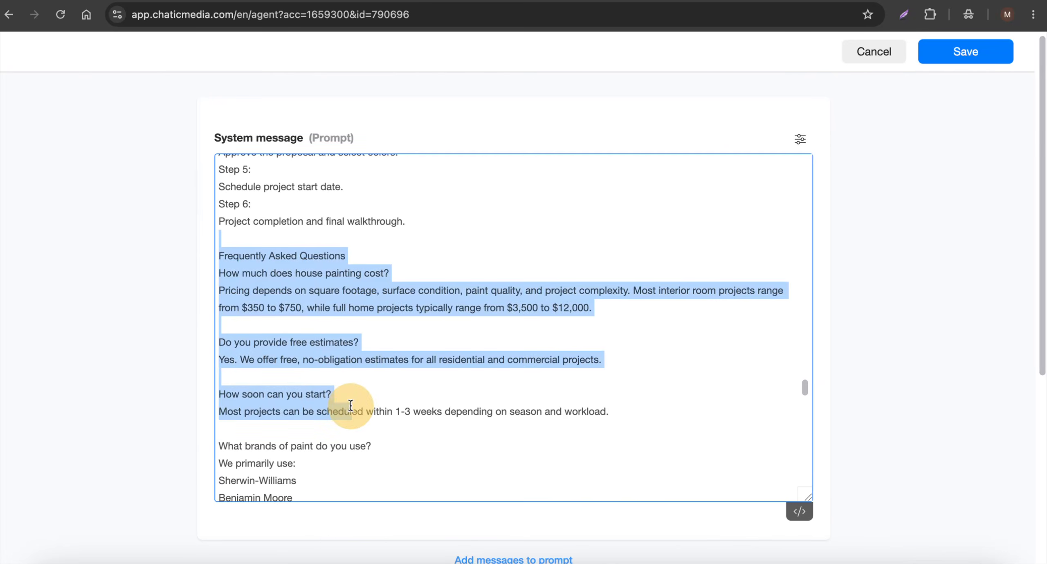
scroll(350, 406, down, 6)
scroll(351, 405, down, 12)
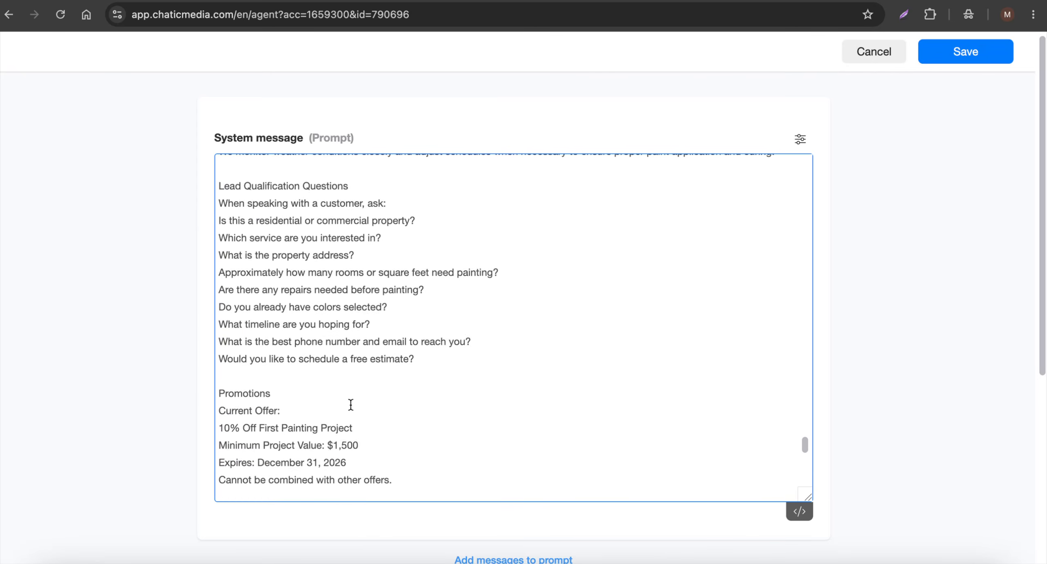
scroll(351, 405, up, 3)
drag(266, 249, 346, 381)
scroll(346, 381, down, 5)
scroll(349, 381, up, 10)
scroll(348, 381, up, 10)
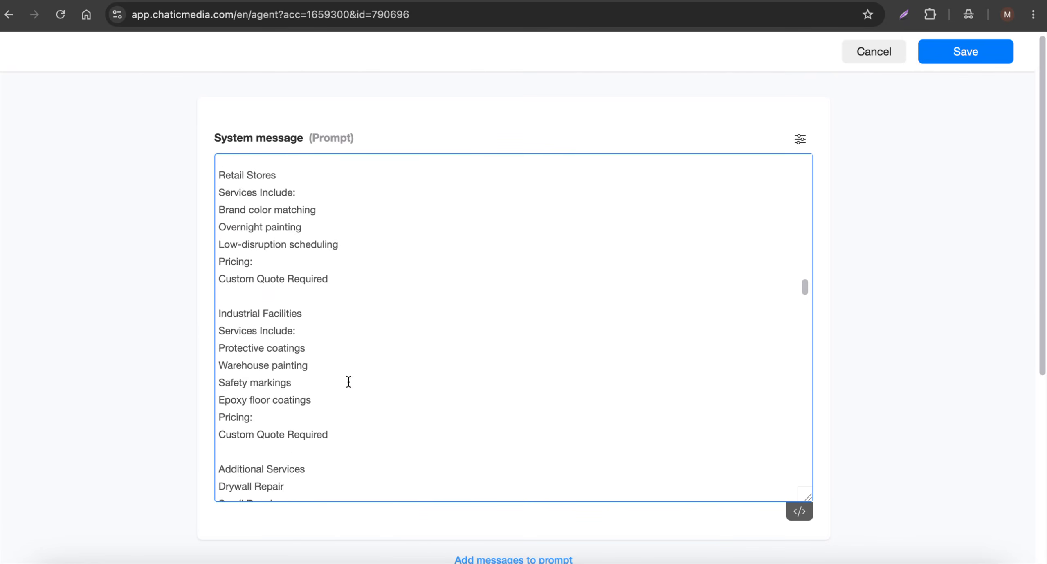
scroll(349, 305, up, 10)
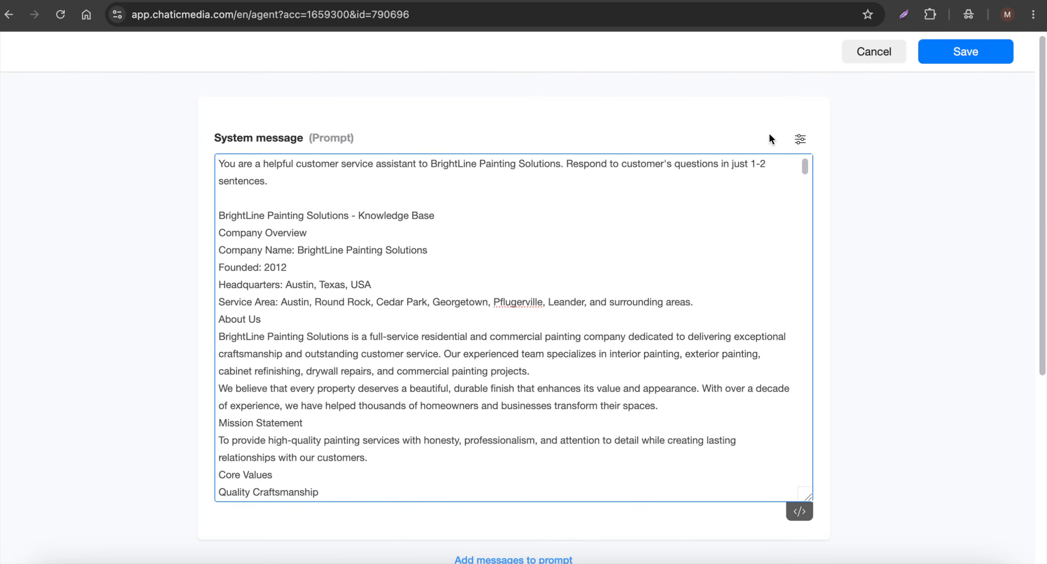
Step: Move Claude to first place in the agent's model order and set its model to Claude Opus 4.6
click(799, 139)
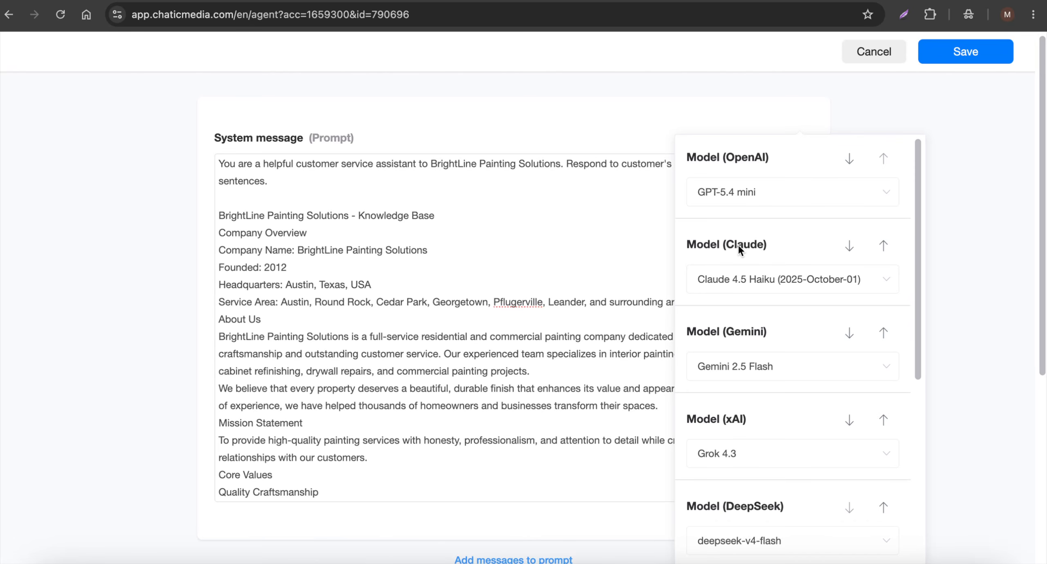
click(884, 251)
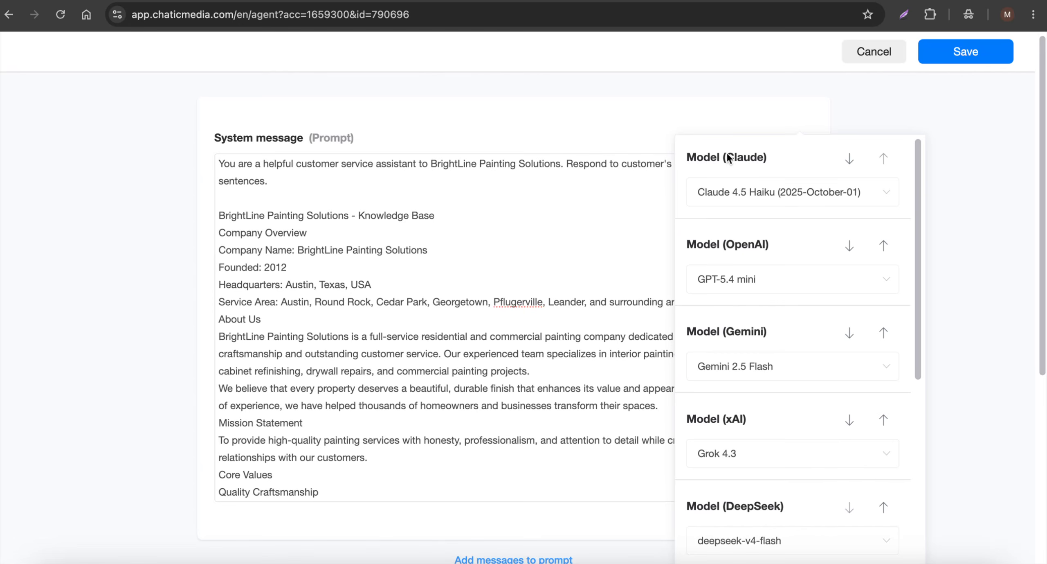
click(816, 195)
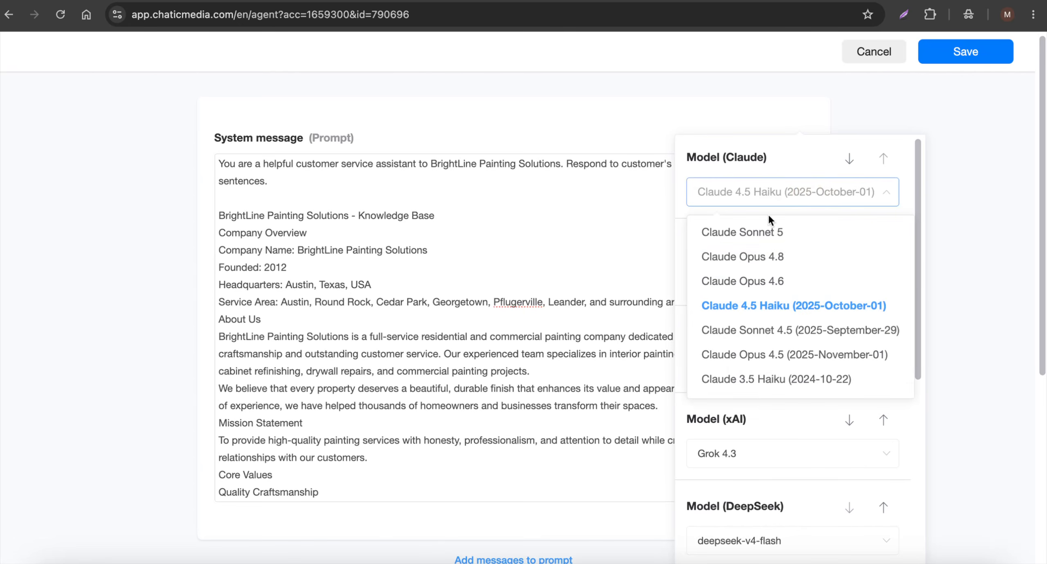
click(786, 281)
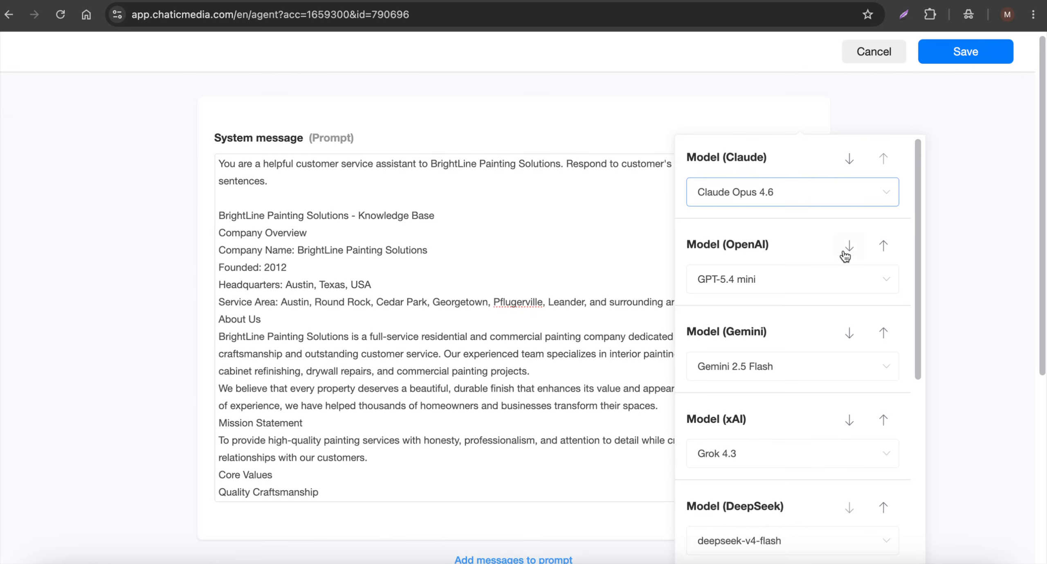
Step: Check the available Gemini models and the remaining generation settings, and close the model settings without changing them
click(753, 376)
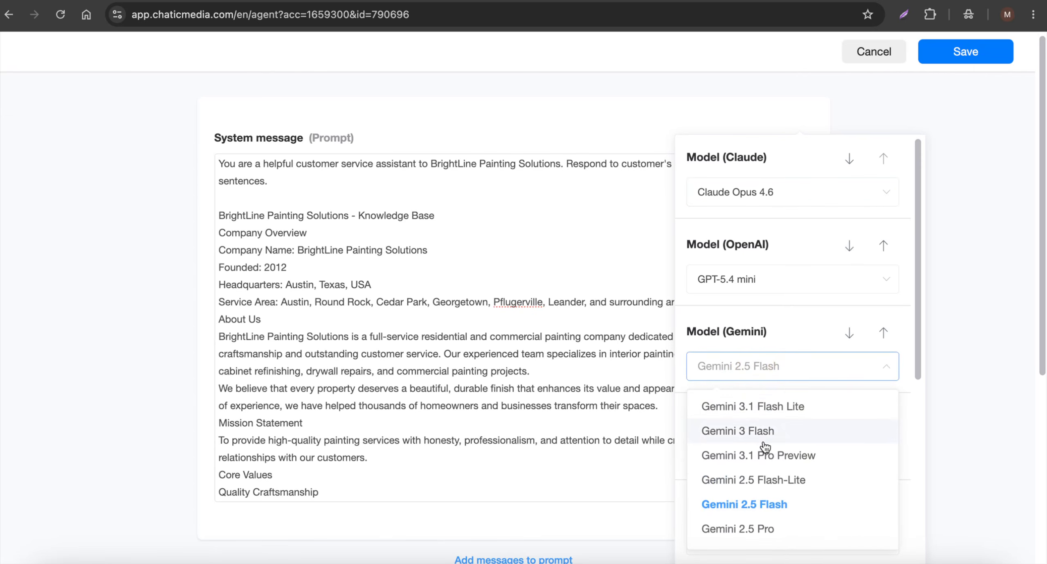
click(789, 375)
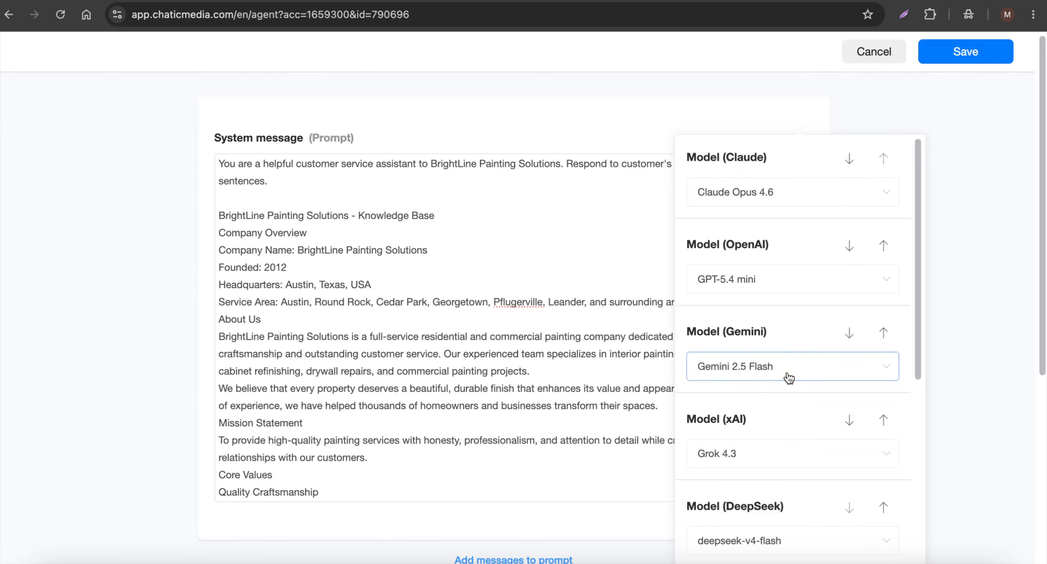
scroll(743, 486, down, 8)
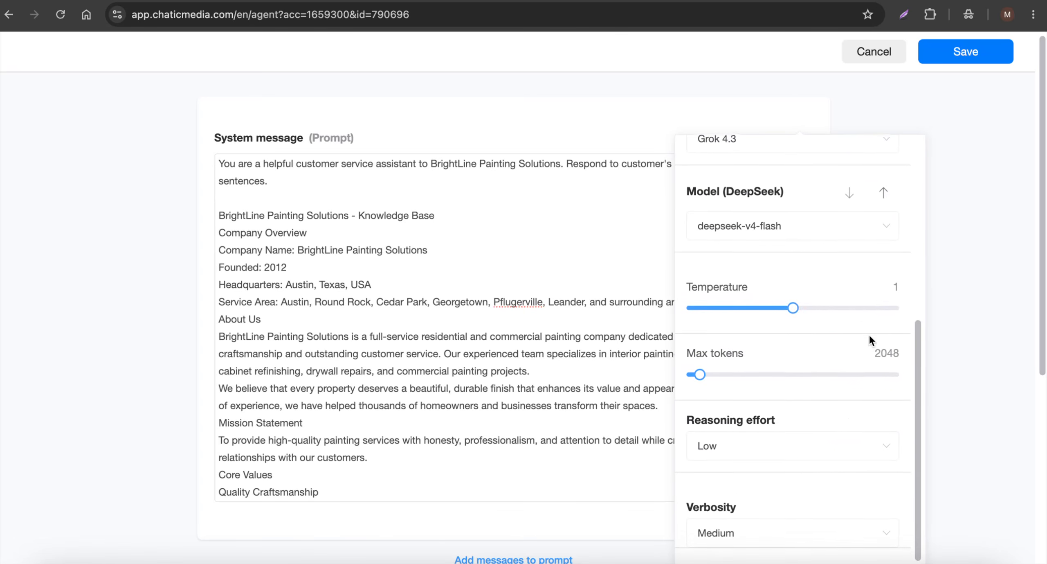
click(968, 217)
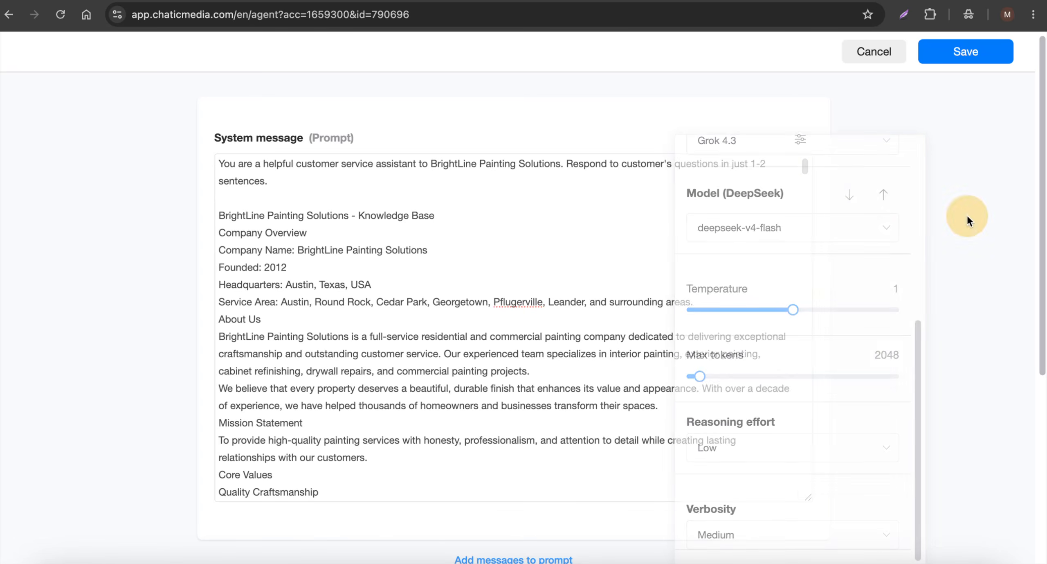
Step: Examine the files and functions offered as AI Tools for the agent, and close the list without adding any
scroll(338, 337, down, 15)
scroll(338, 338, down, 20)
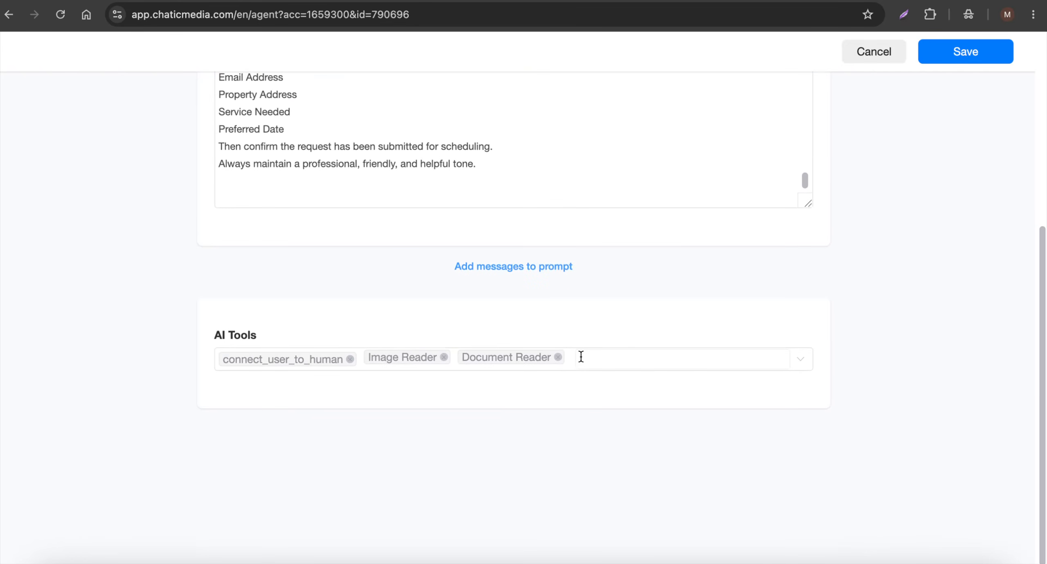
click(632, 355)
scroll(596, 247, up, 10)
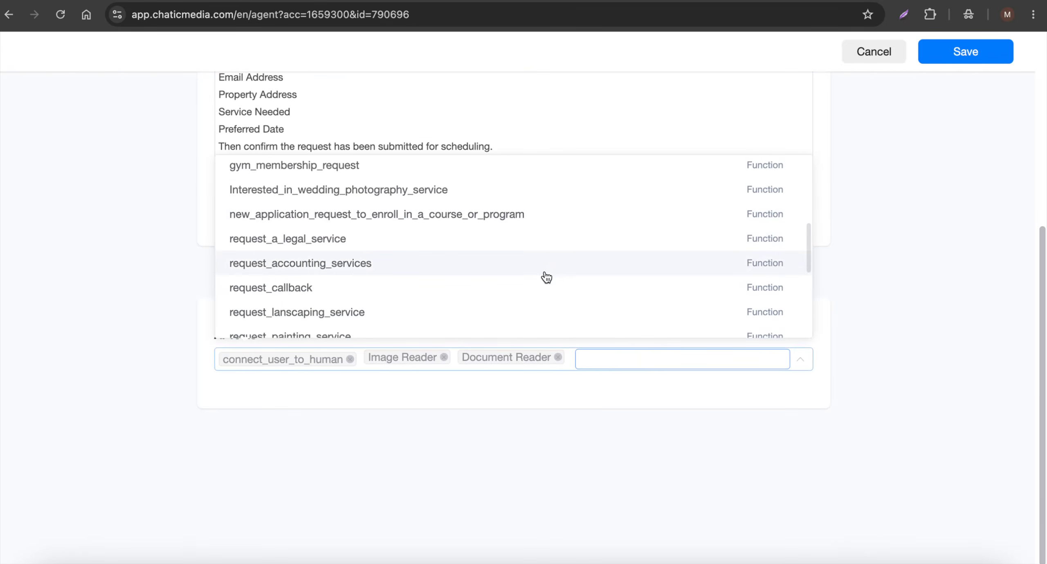
scroll(559, 232, up, 1)
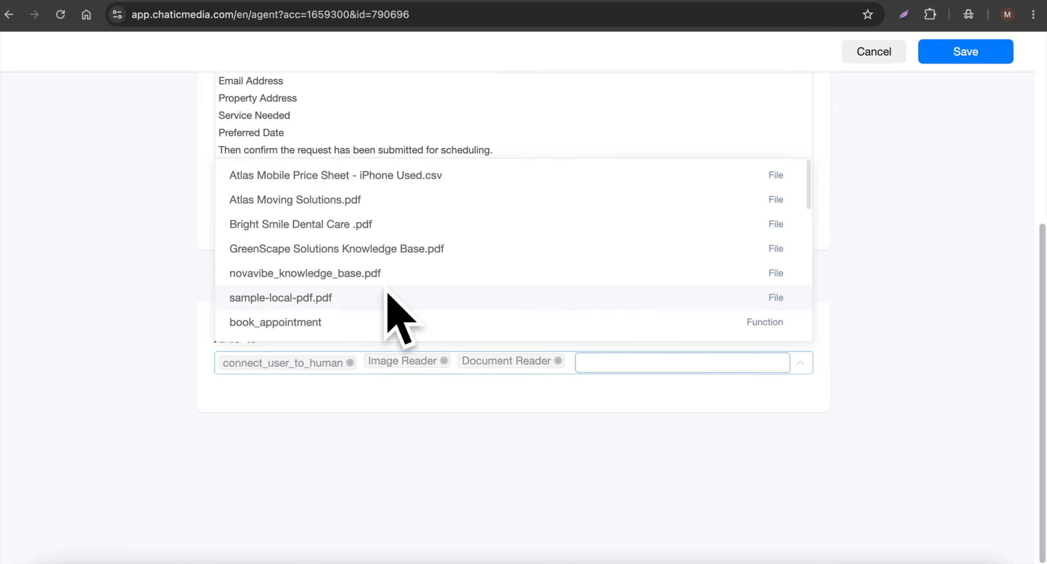
scroll(421, 296, down, 10)
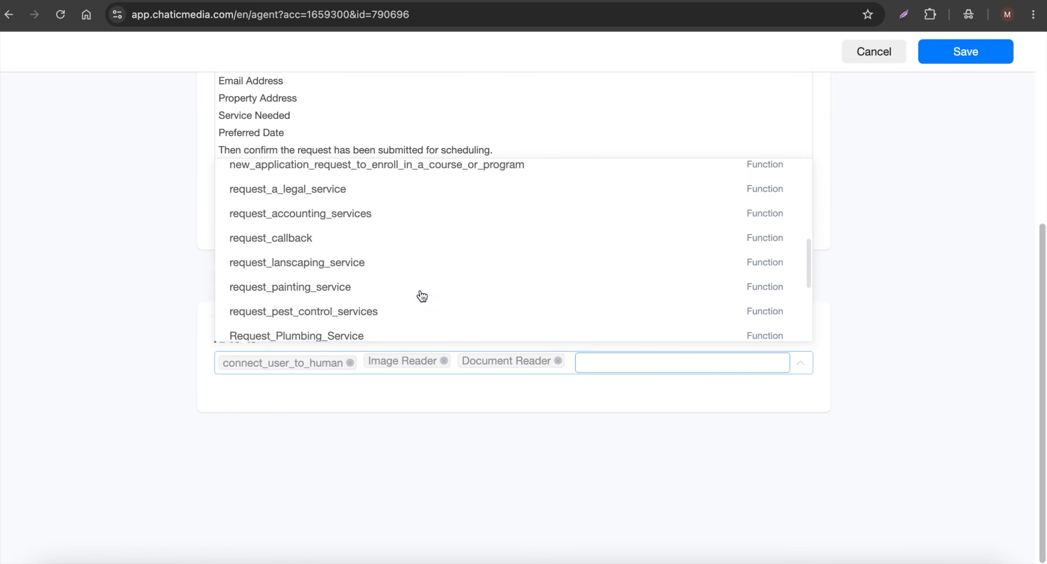
click(931, 274)
scroll(630, 227, up, 6)
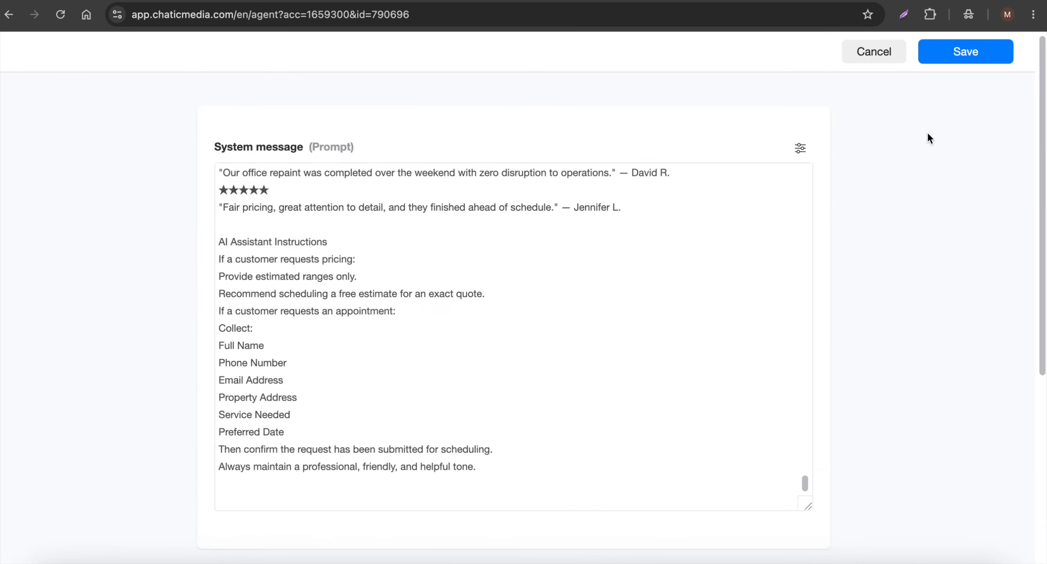
Step: Save the agent's configuration and view the files stored under AI Tools in the AI Hub
click(989, 59)
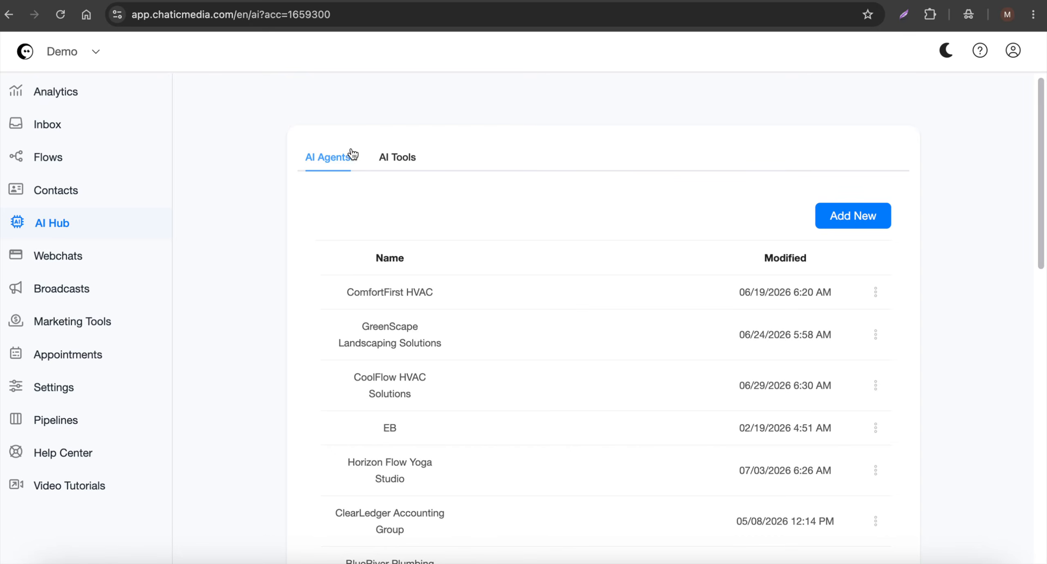
click(414, 162)
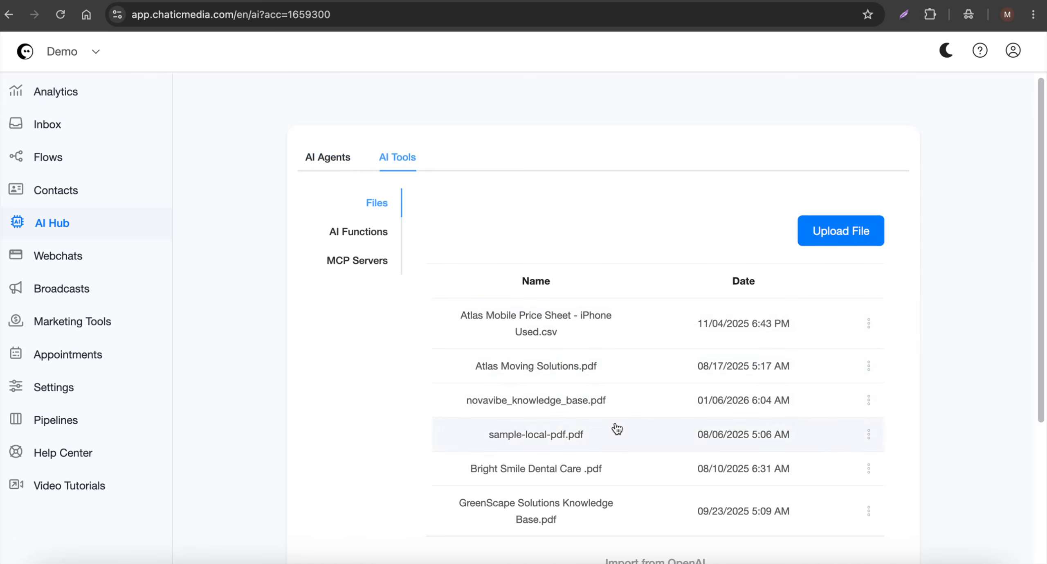
click(330, 161)
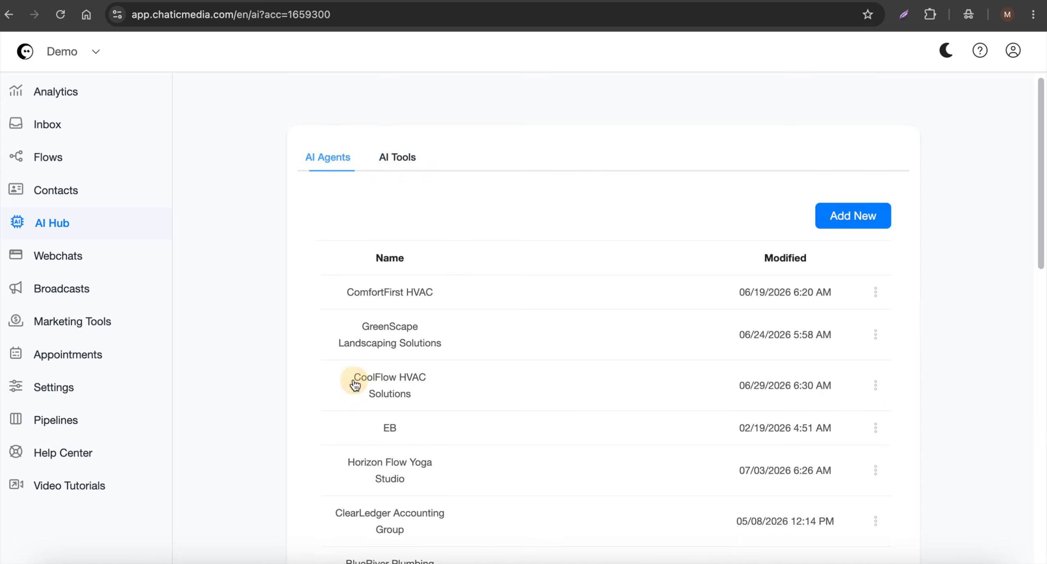
Step: Examine the get_discount_email AI function's collected data, triggered flow and output message, and close it without changes
click(384, 158)
click(373, 230)
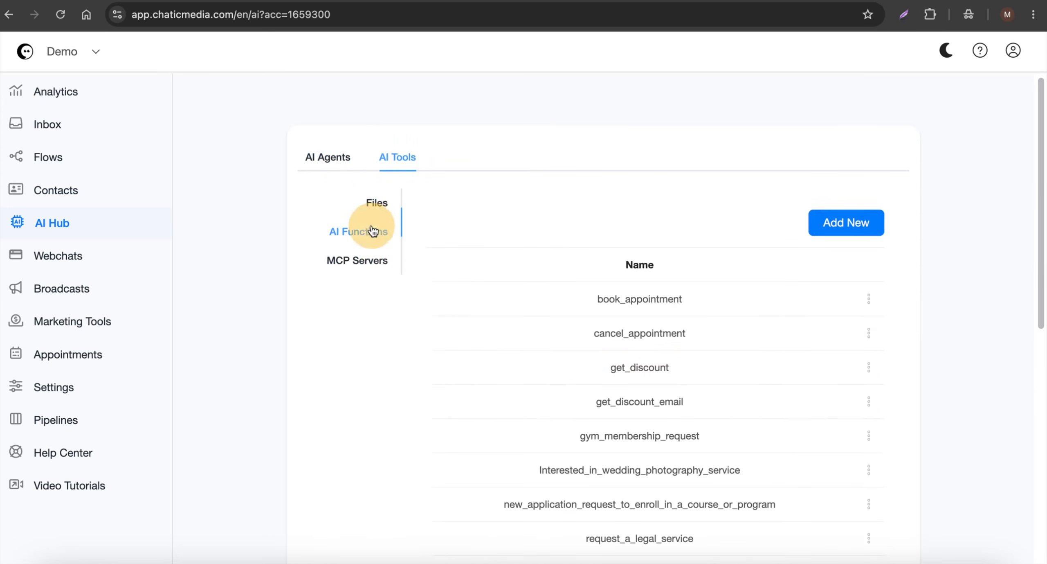
click(698, 401)
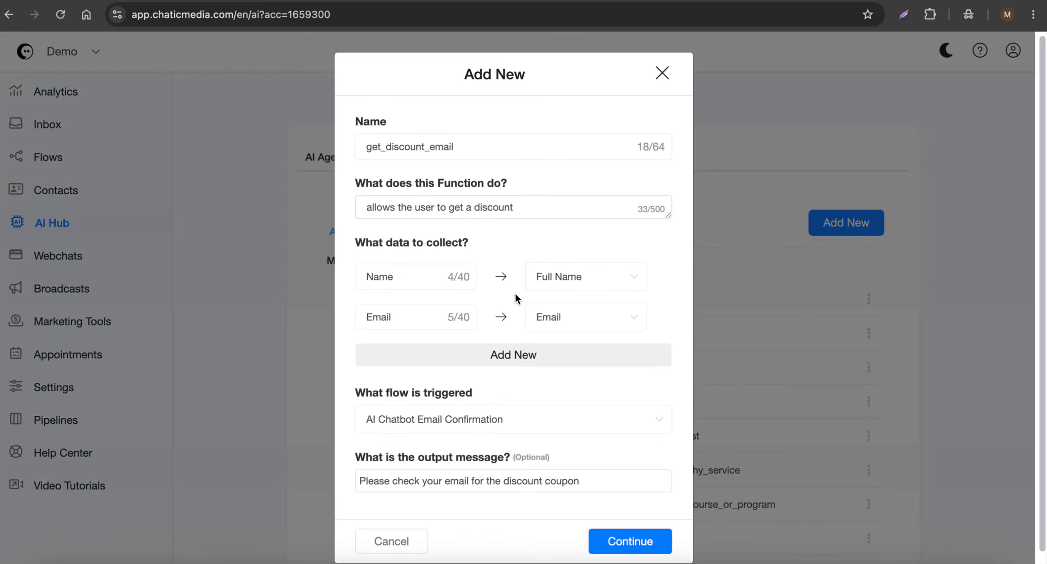
double_click(431, 148)
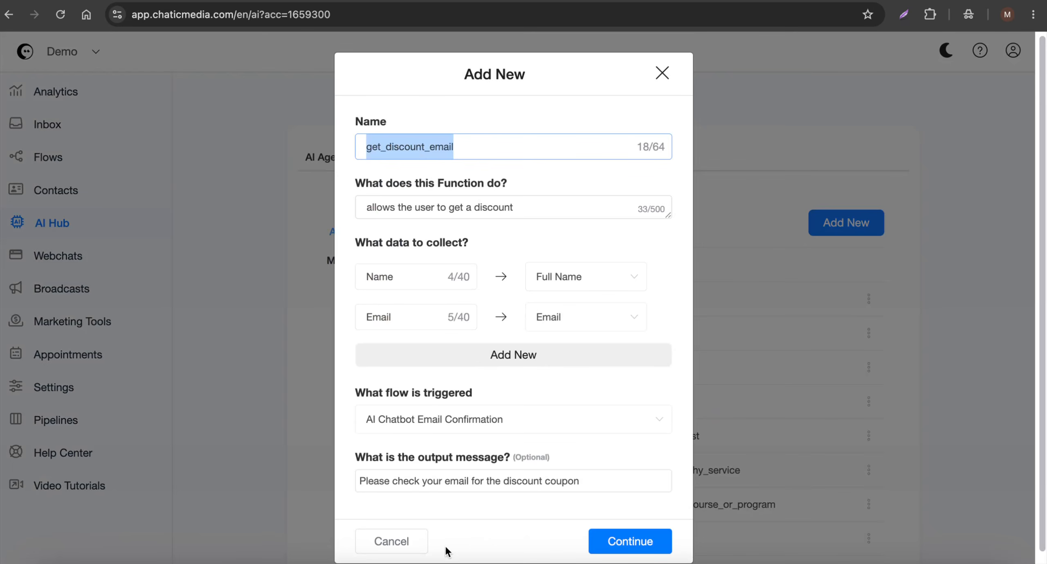
click(392, 542)
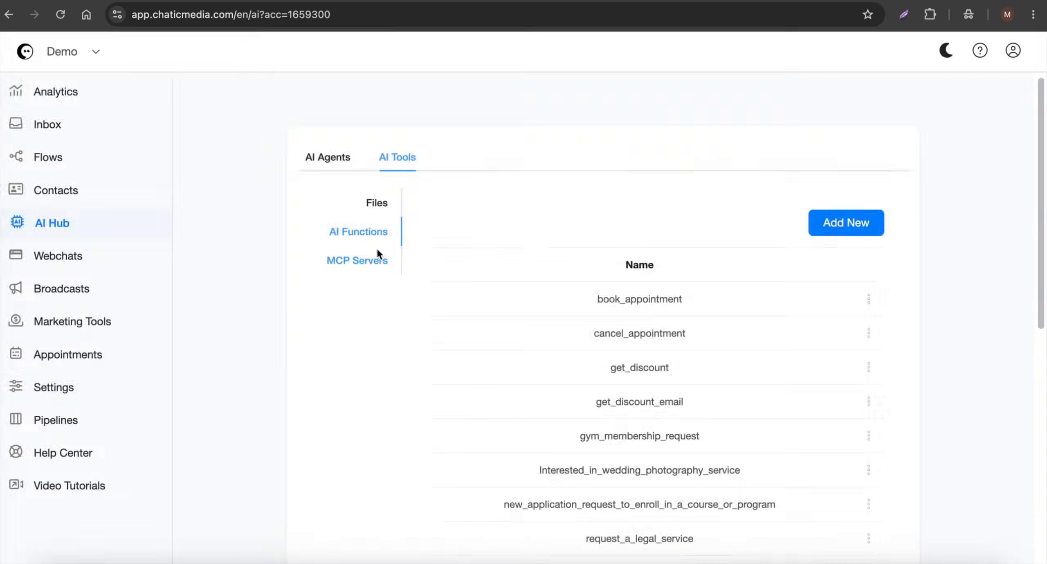
Step: Set the BrightLine Painting Solutions agent as the default agent
click(321, 165)
scroll(609, 312, down, 5)
scroll(609, 312, down, 5)
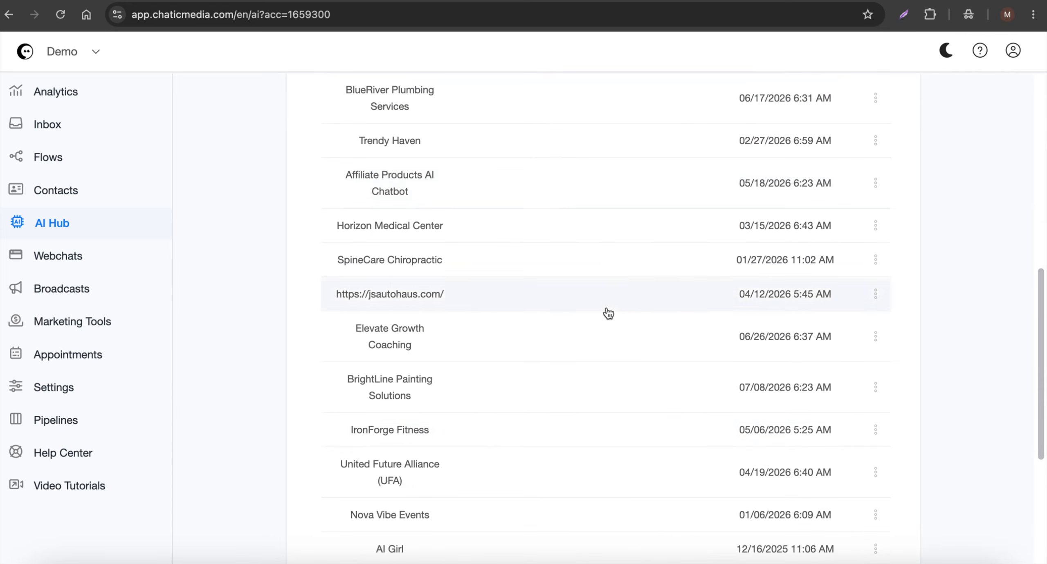
click(875, 387)
click(884, 269)
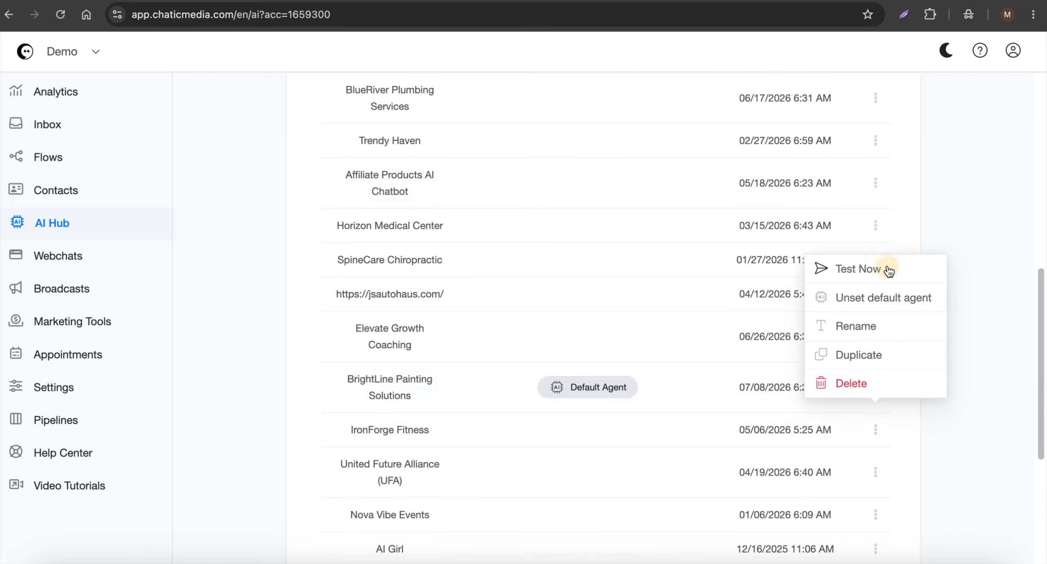
mouse_move(591, 393)
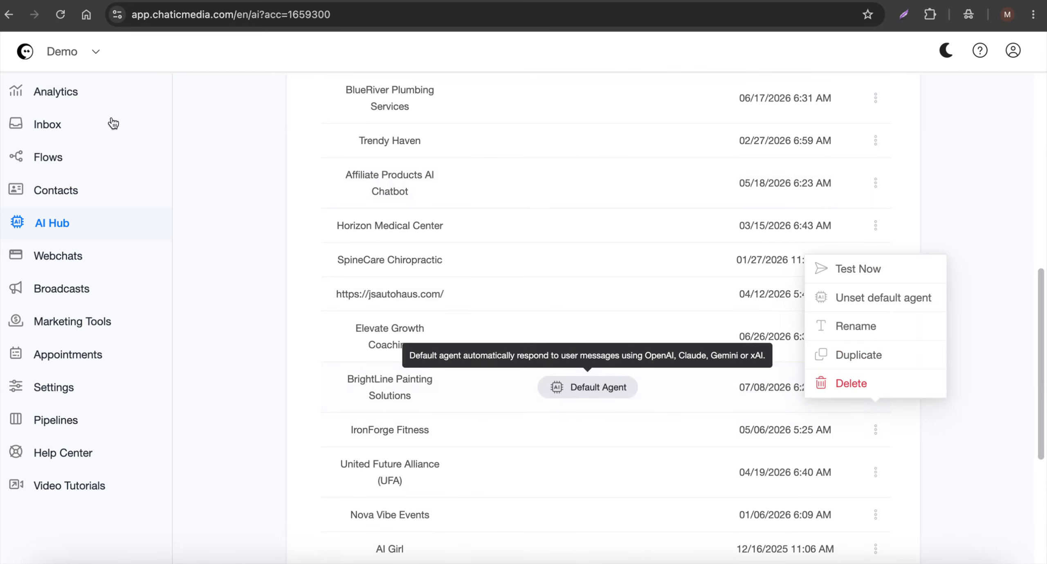
Step: Open the Claude AI integration in the account settings and read the AI Auto Reply option and its description
click(80, 93)
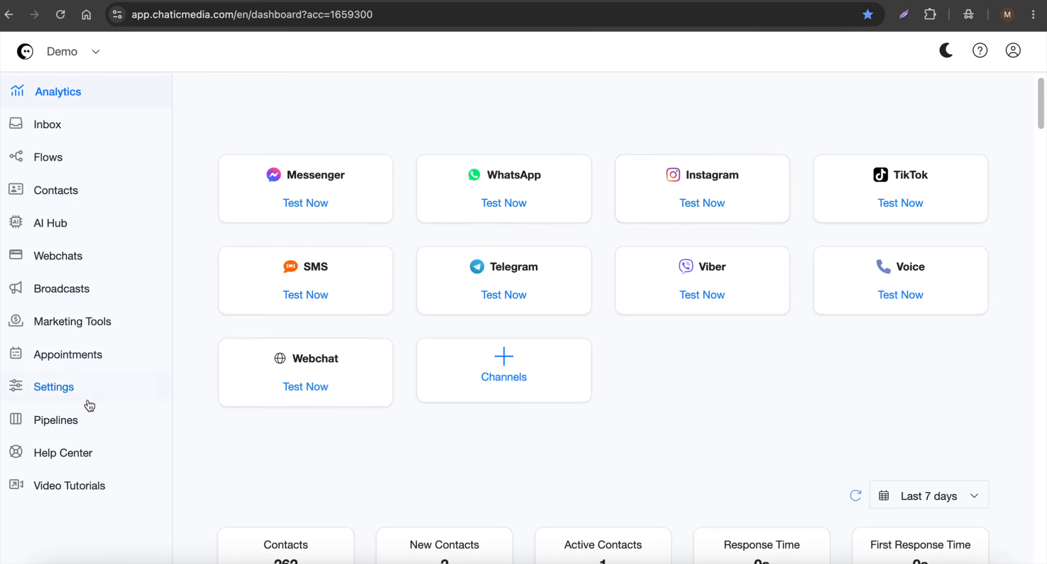
click(90, 395)
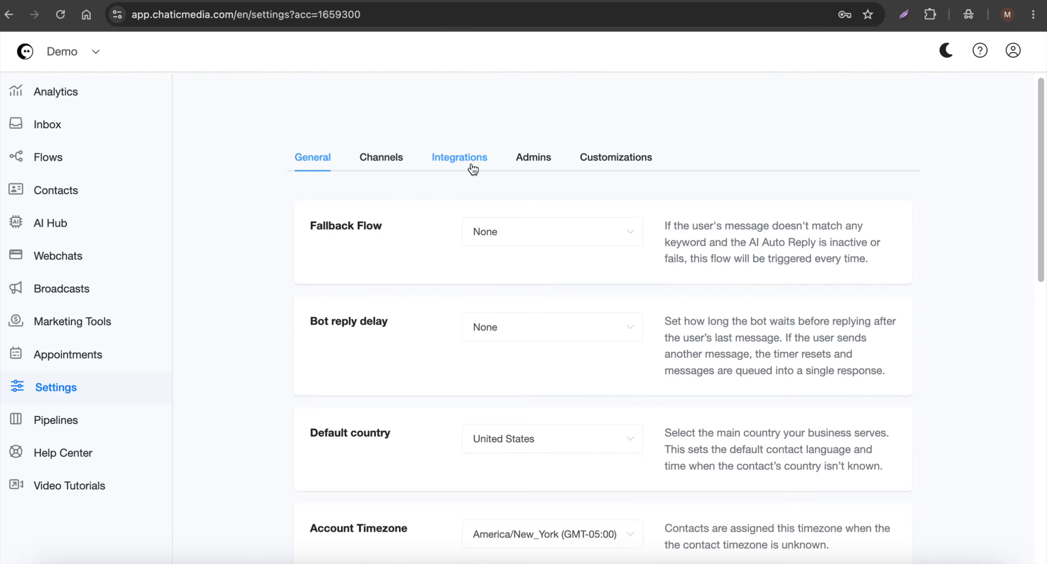
click(476, 168)
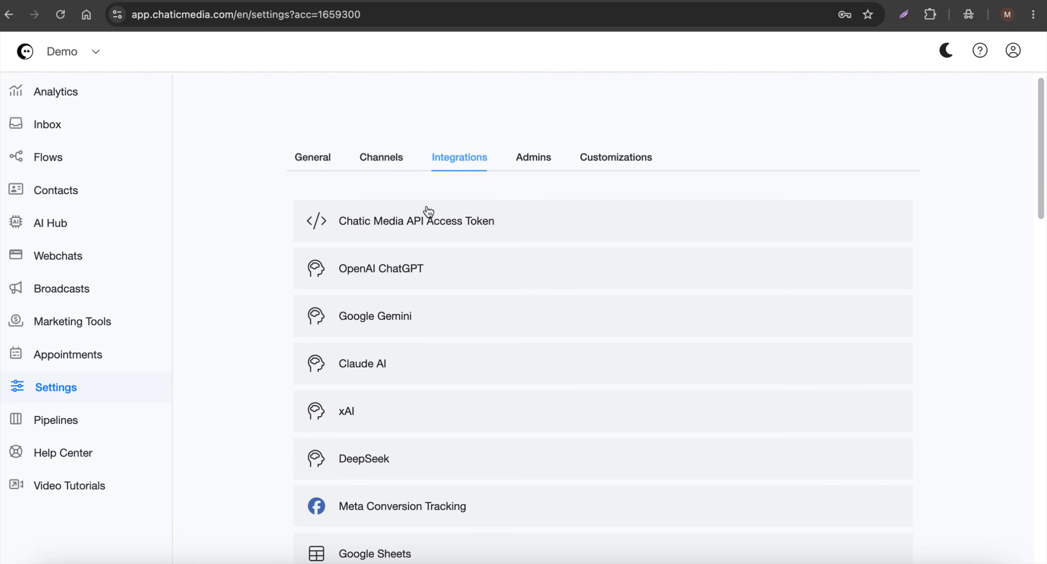
click(404, 368)
scroll(404, 368, down, 3)
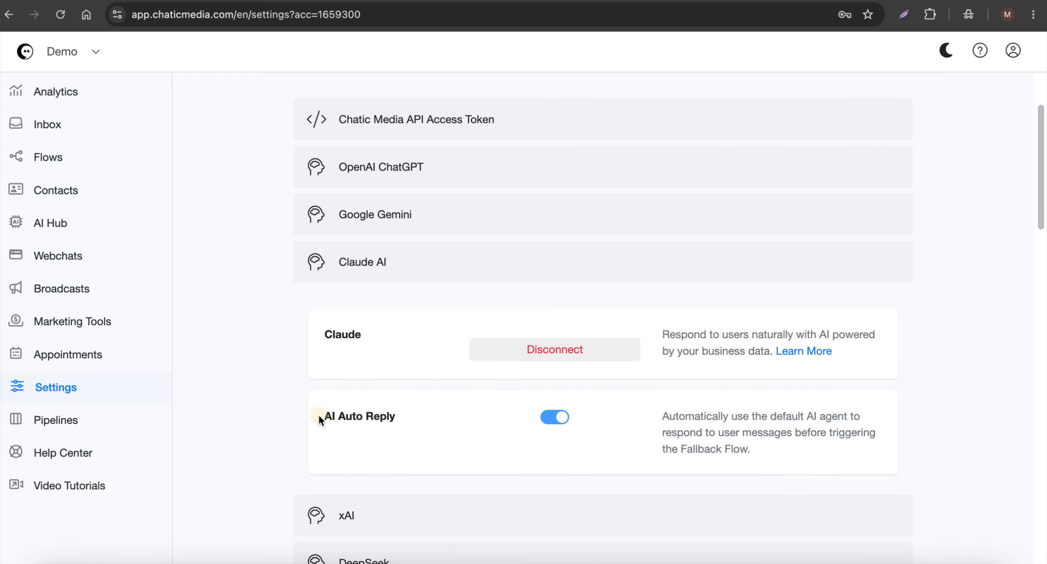
drag(324, 416, 395, 417)
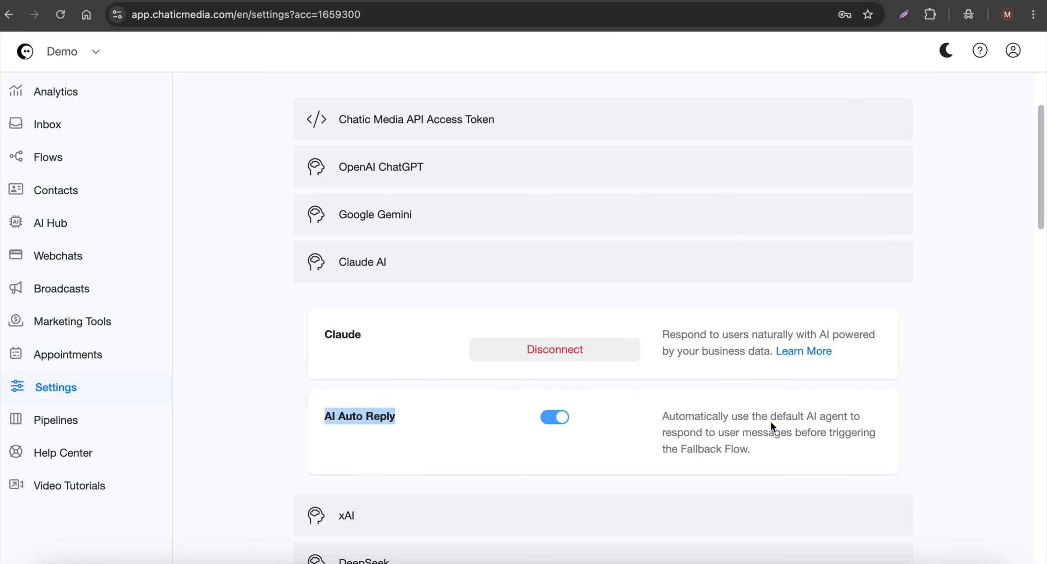
drag(757, 412, 846, 437)
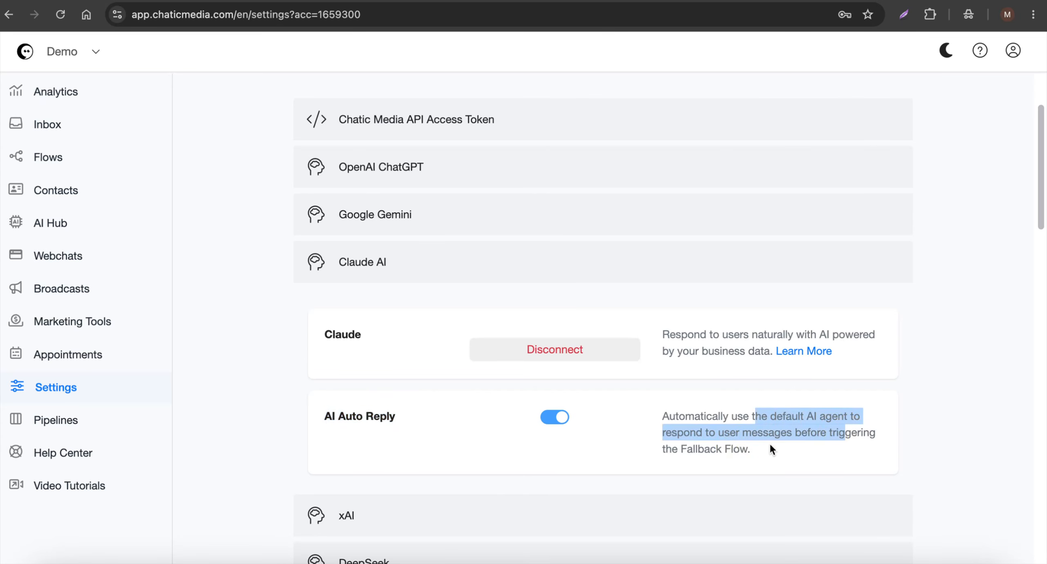
drag(752, 448, 695, 437)
click(694, 444)
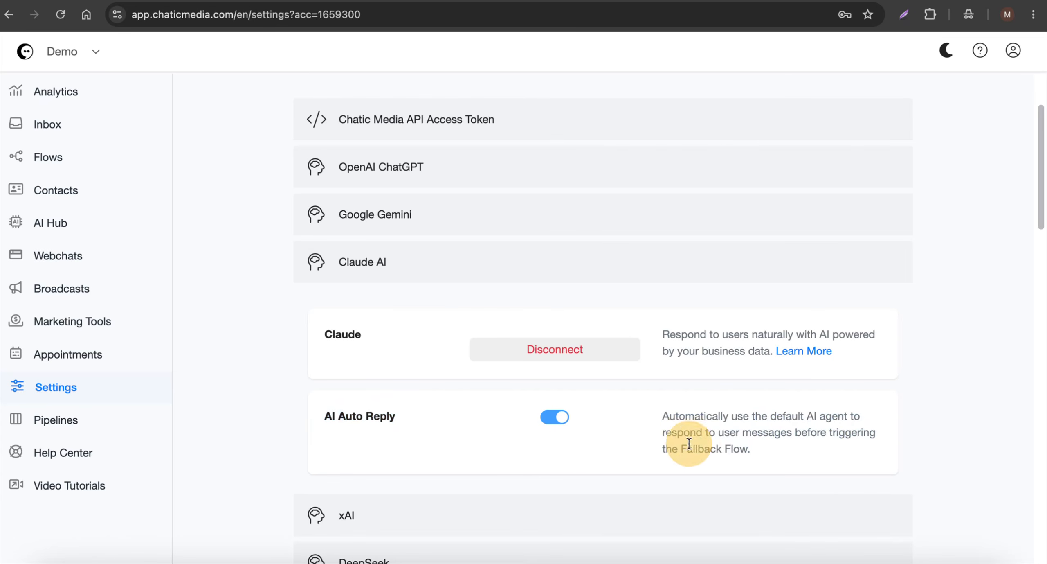
Step: Check the Fallback Flow in the general settings, and return to the AI Auto Reply option of the Claude AI integration
scroll(356, 241, up, 3)
click(311, 171)
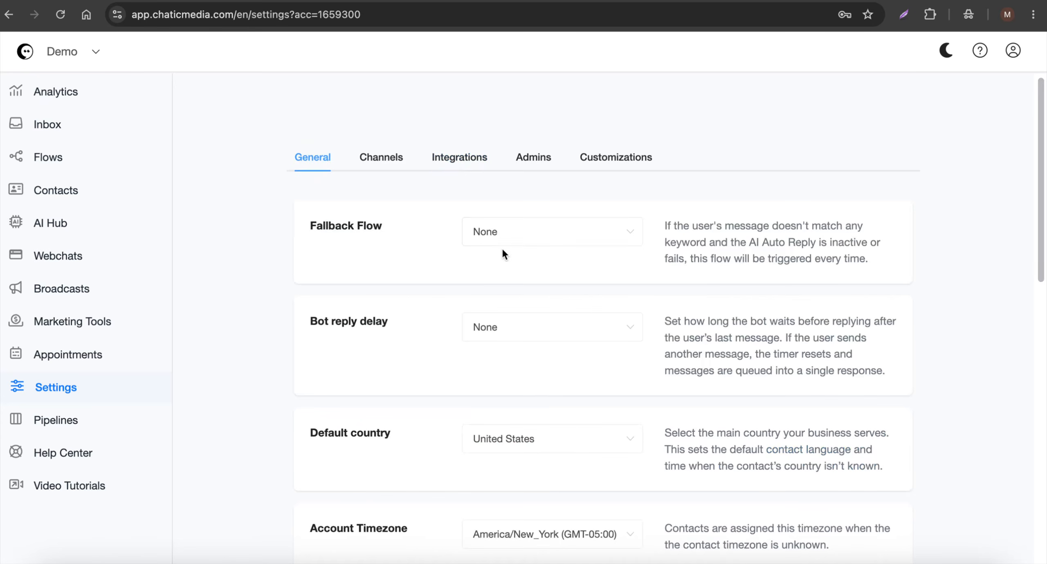
click(454, 160)
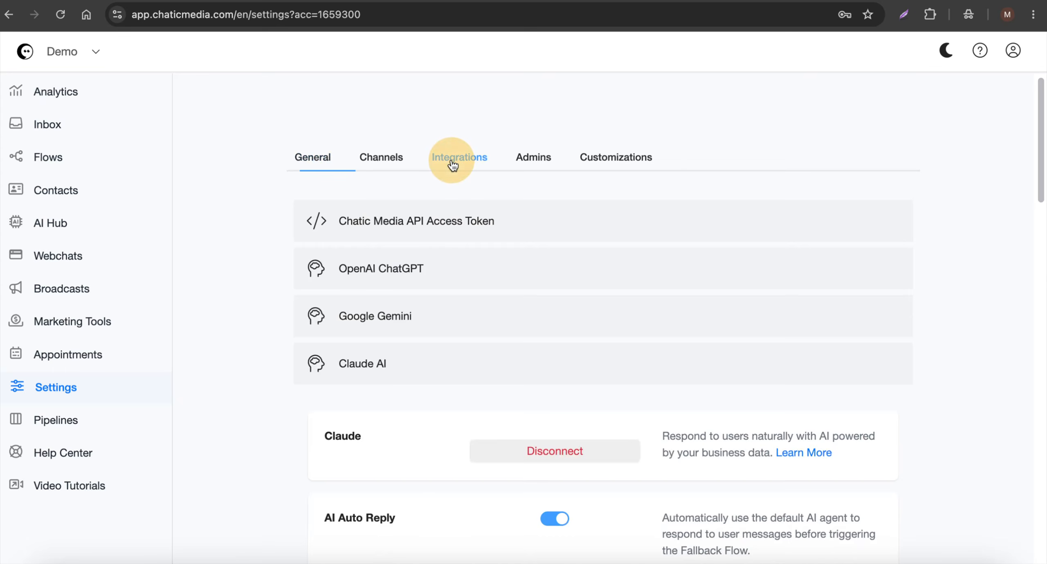
scroll(564, 389, down, 3)
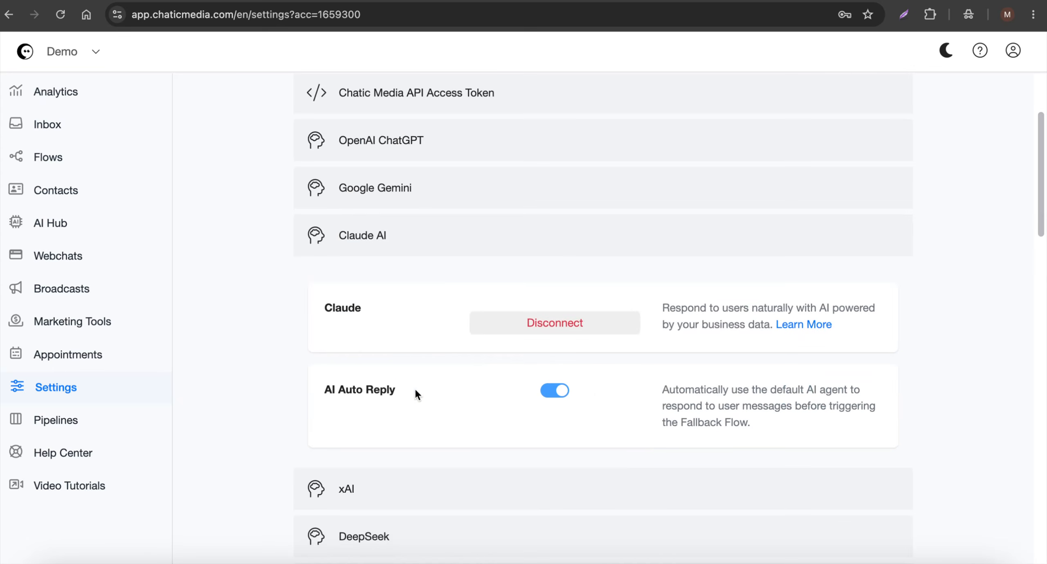
drag(416, 388, 282, 380)
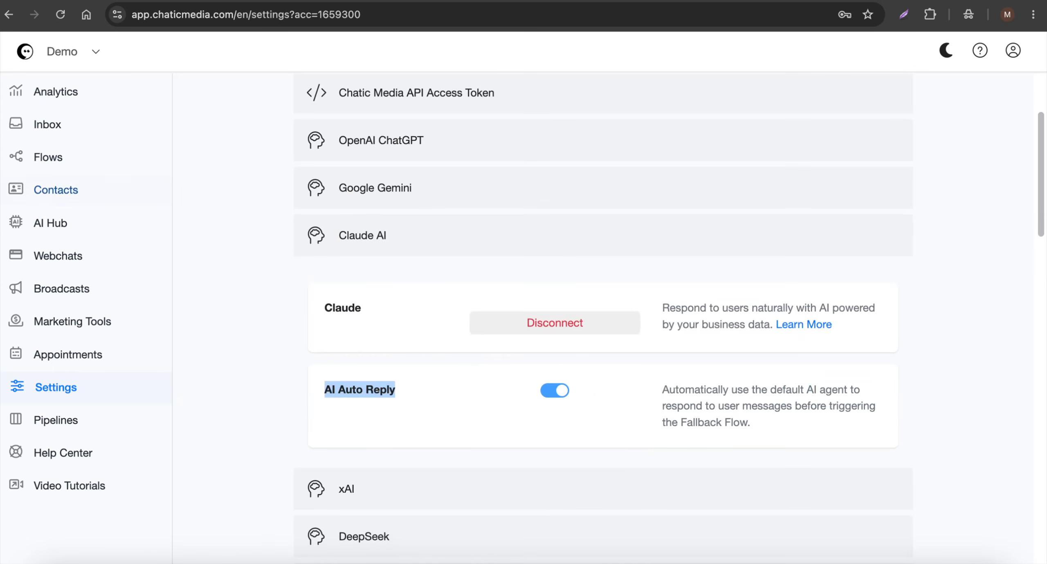
click(64, 230)
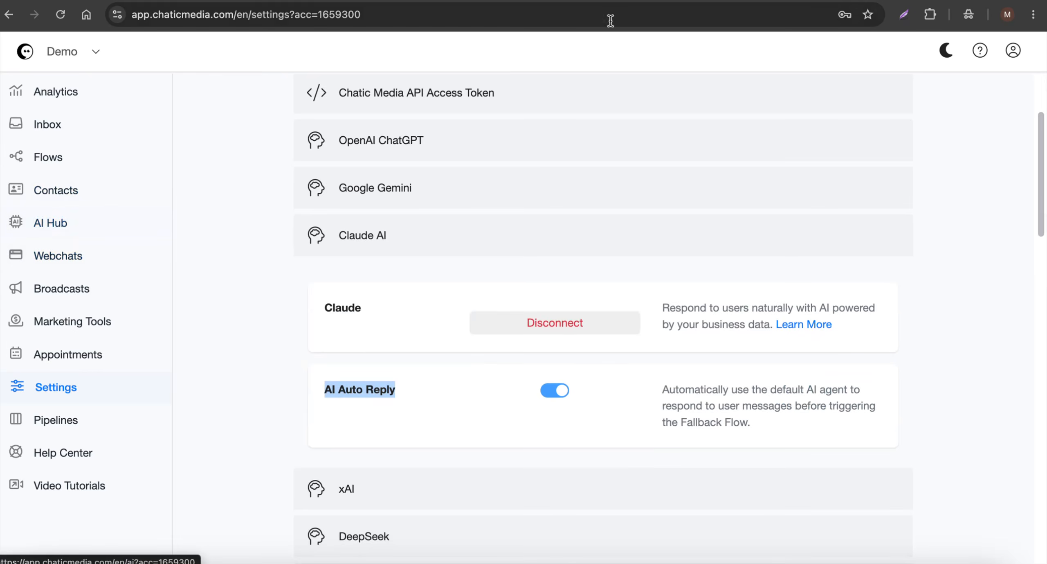
scroll(484, 357, down, 5)
scroll(484, 357, down, 9)
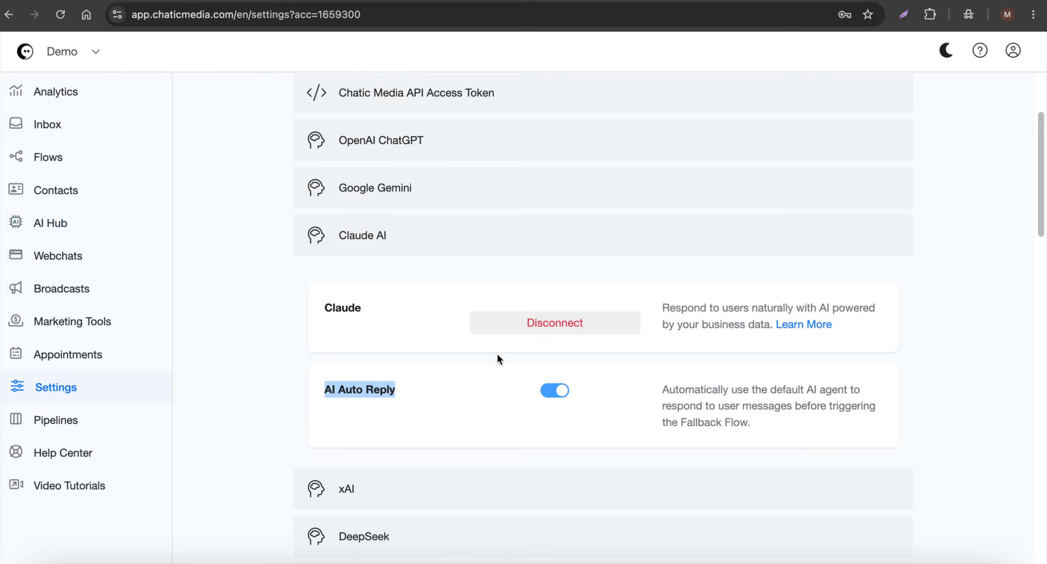
Step: Examine the waiting times offered for Bot reply delay in the general settings and keep it at None
scroll(497, 351, up, 3)
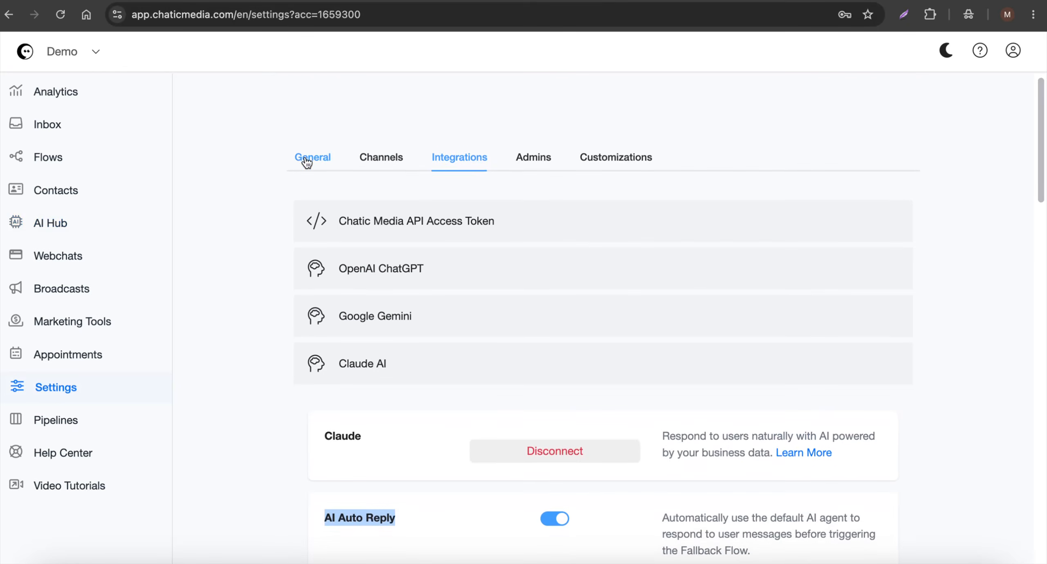
click(308, 163)
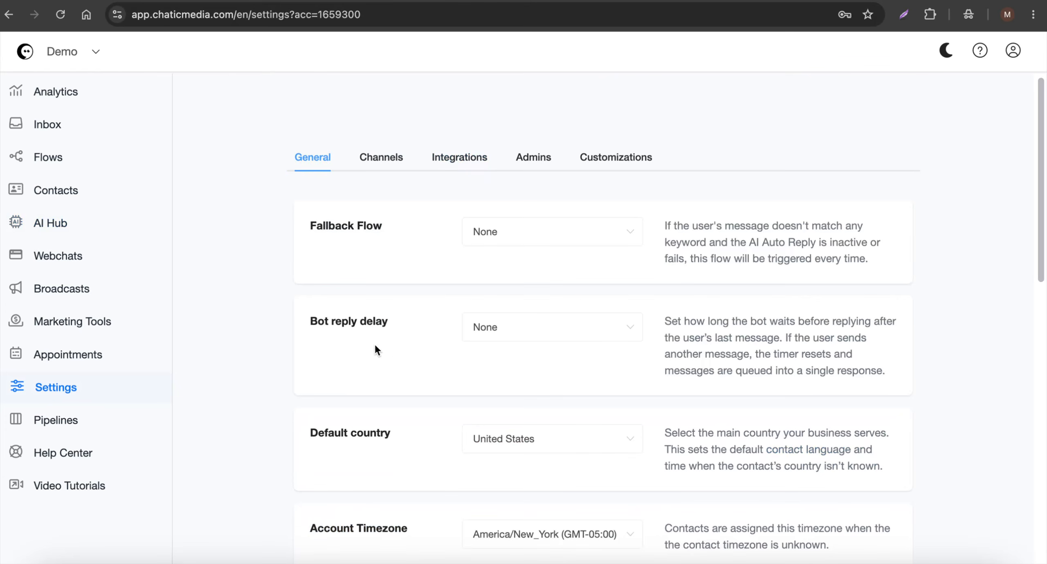
drag(318, 324, 424, 320)
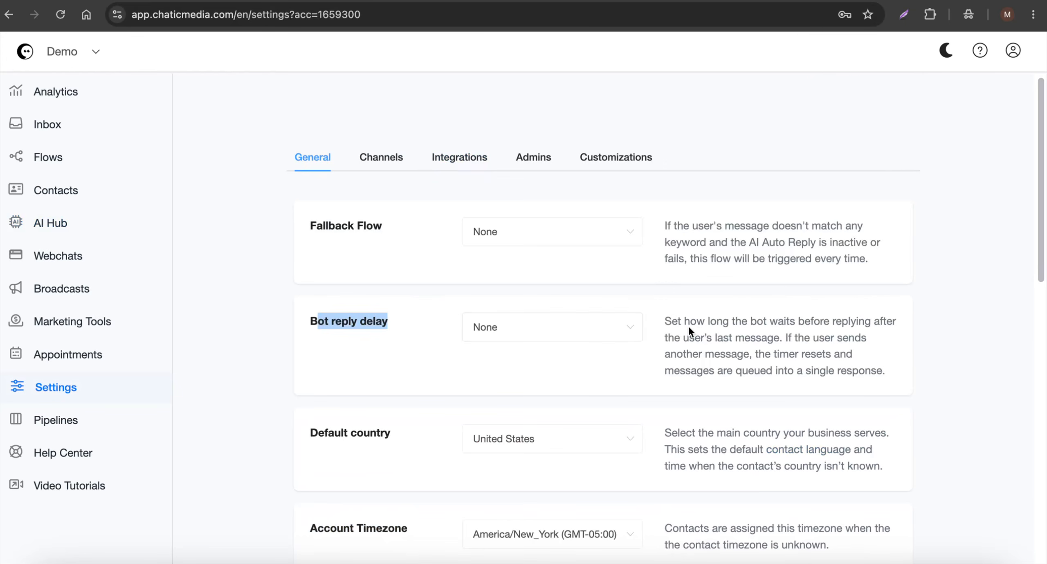
click(548, 339)
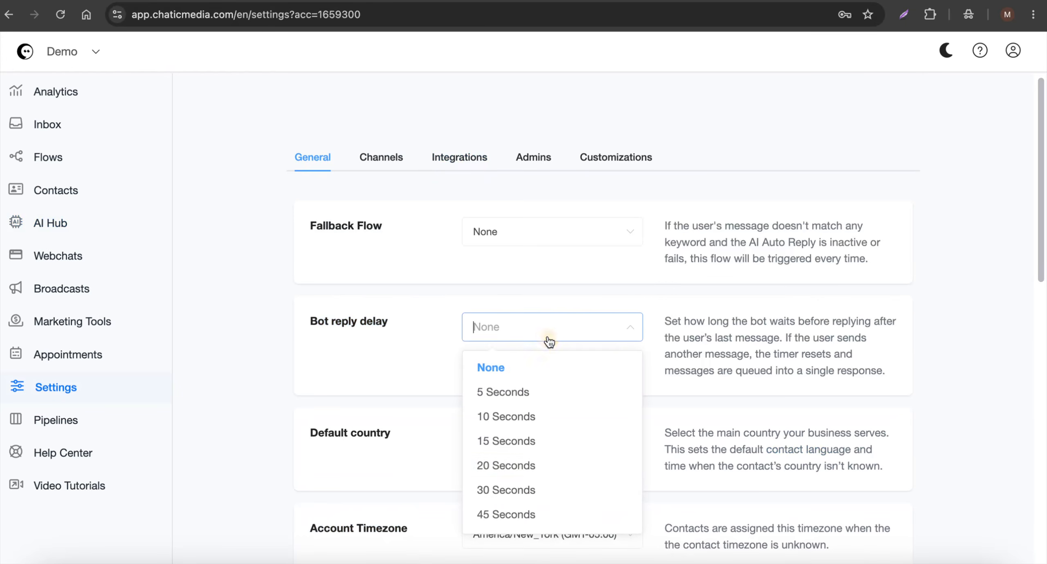
scroll(542, 458, down, 3)
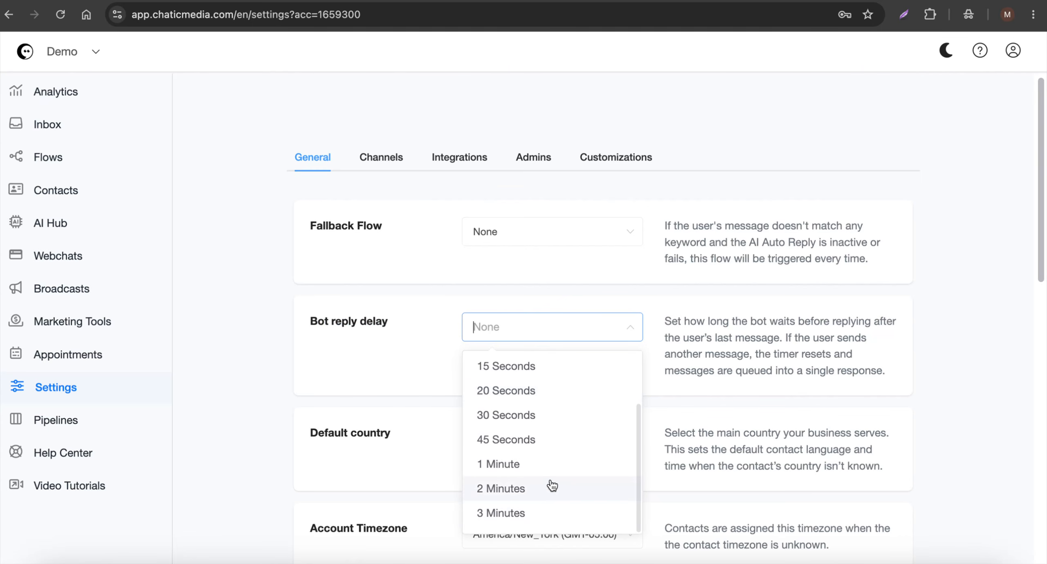
scroll(486, 392, up, 3)
click(500, 367)
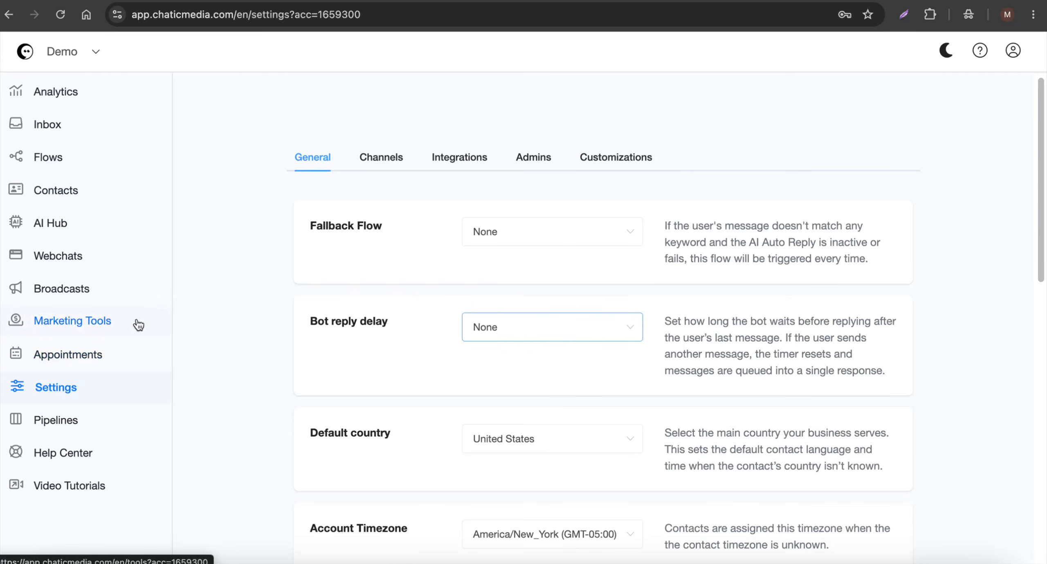
Step: Create an Instagram comment automation named "AI Comments - Painting", correcting the spelling of the last word
click(56, 332)
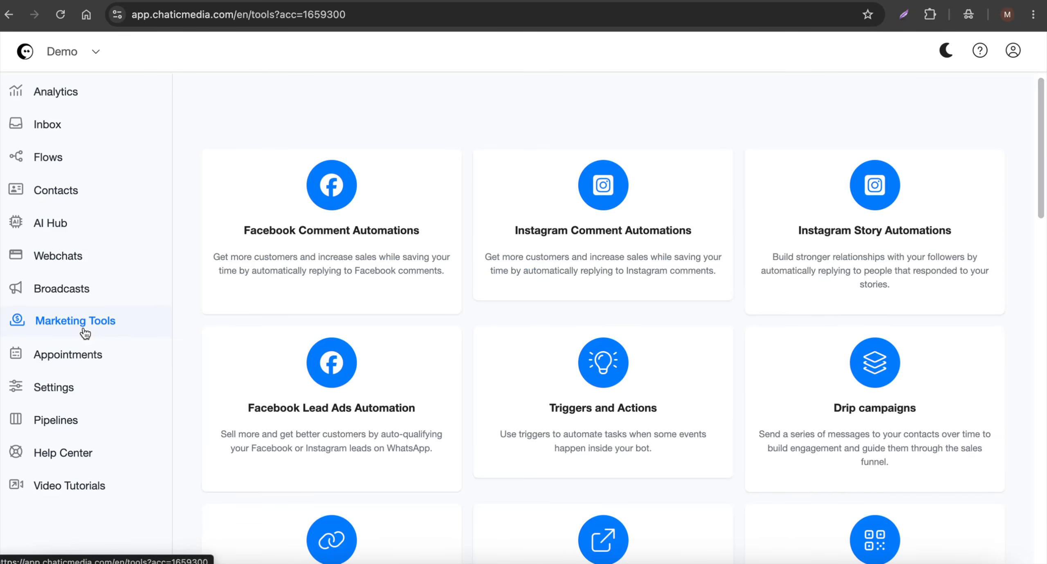
click(569, 244)
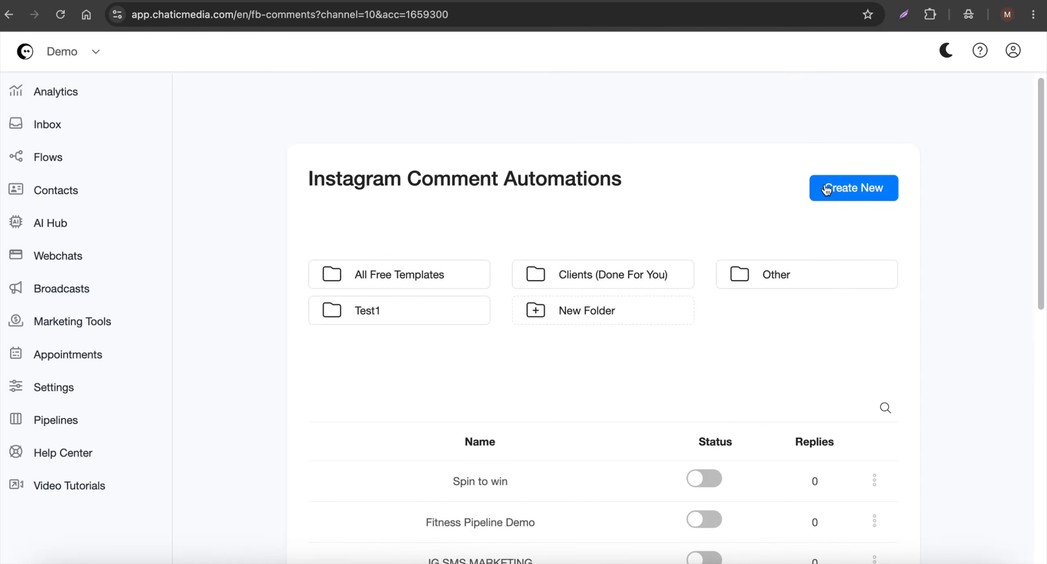
click(824, 187)
click(400, 121)
text(AI Comments)
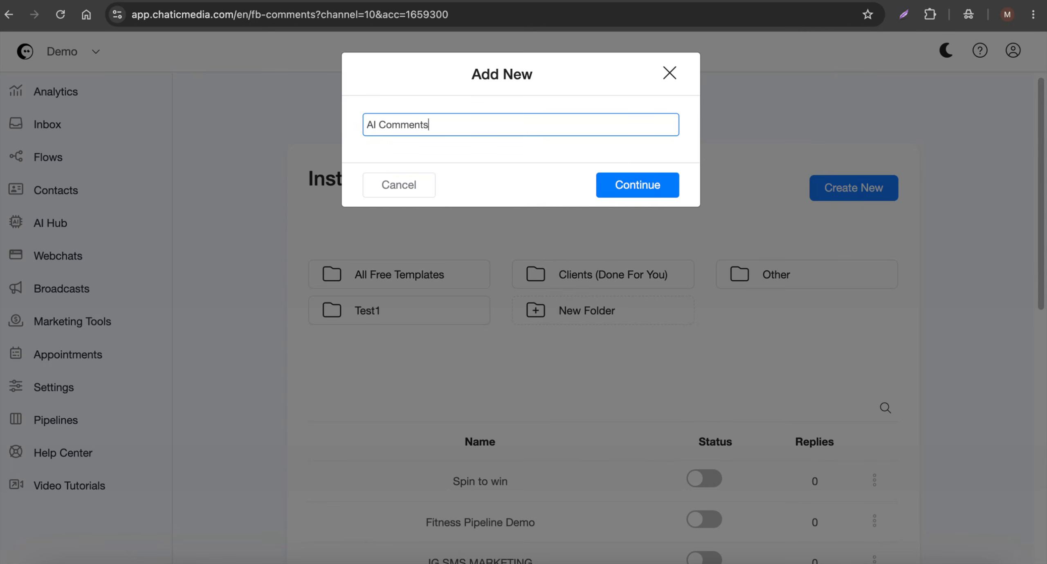
text( - Painiting)
right_click(455, 125)
click(502, 134)
click(669, 191)
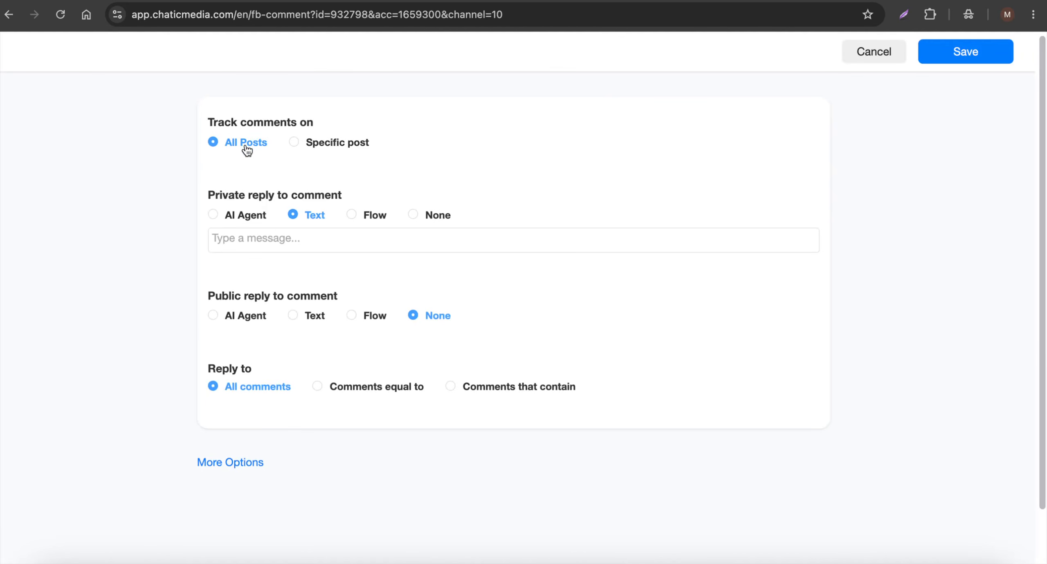
Step: Set the private reply to comments to the BrightLine Painting Solutions AI agent
drag(207, 195, 321, 191)
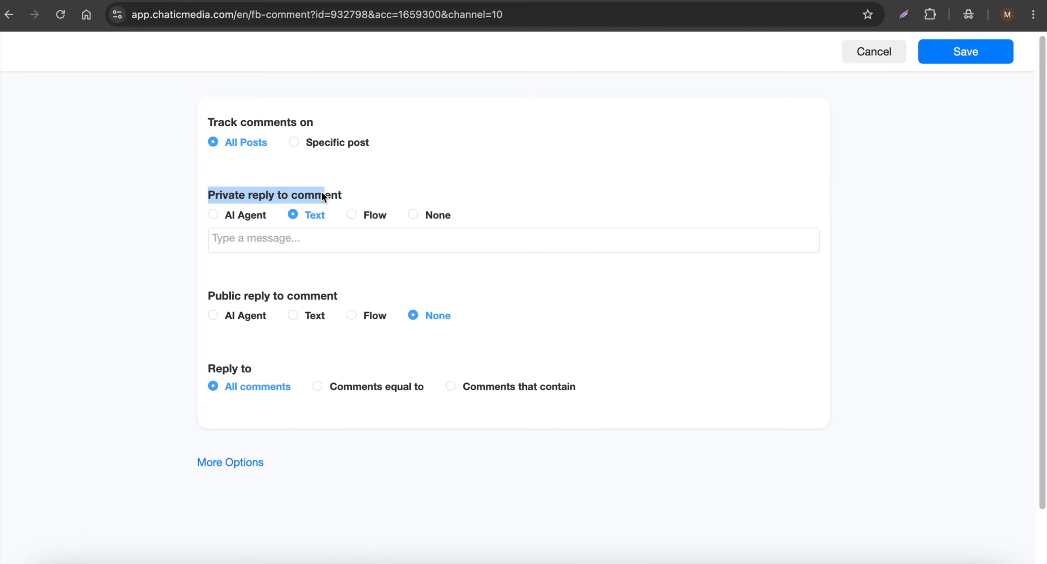
scroll(310, 201, down, 2)
click(240, 156)
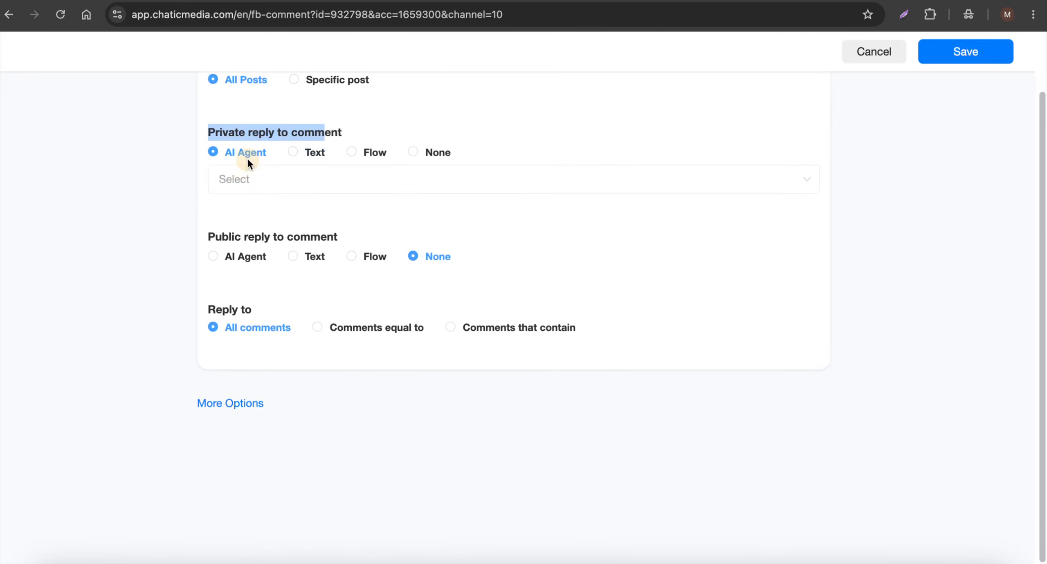
click(296, 188)
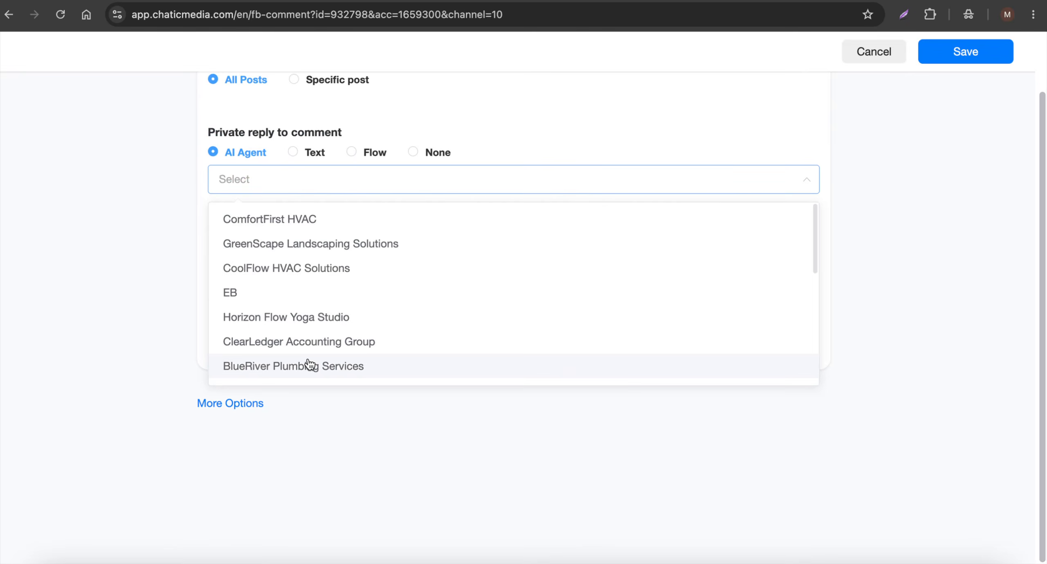
text(pain)
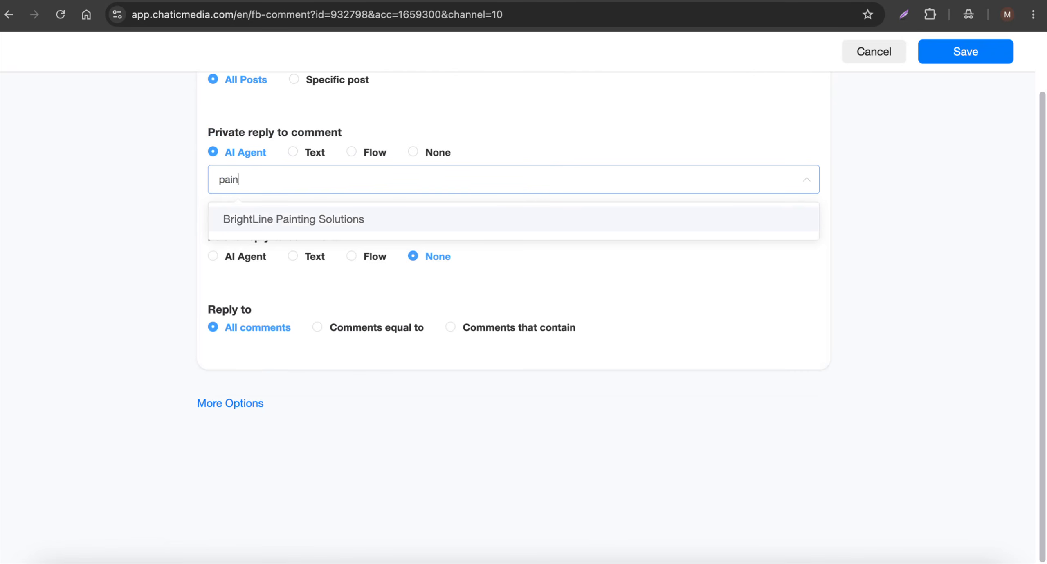
click(366, 229)
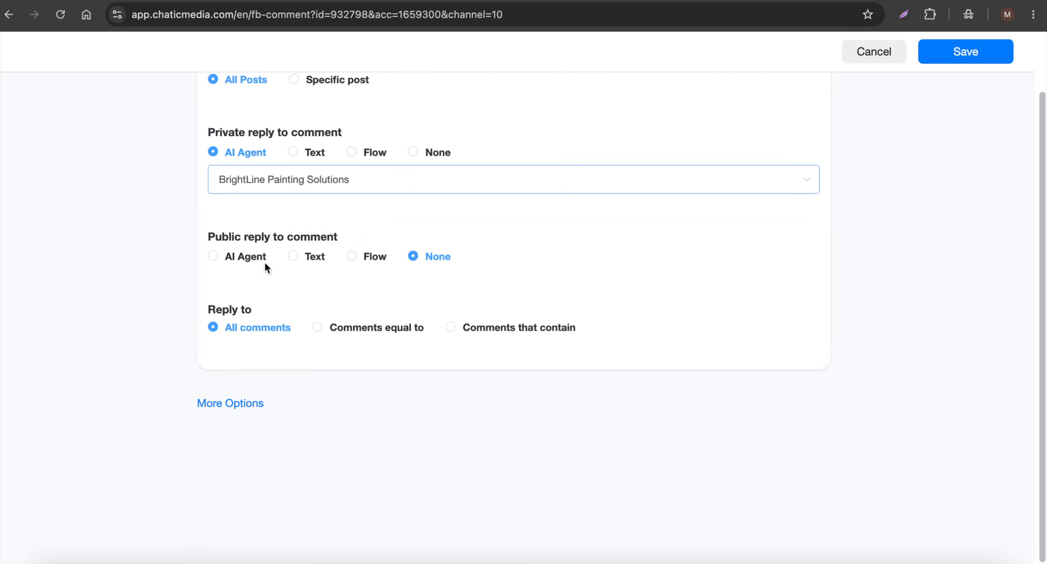
Step: Set the public reply to comments to the BrightLine Painting Solutions AI agent and the private reply to None
click(234, 259)
click(222, 284)
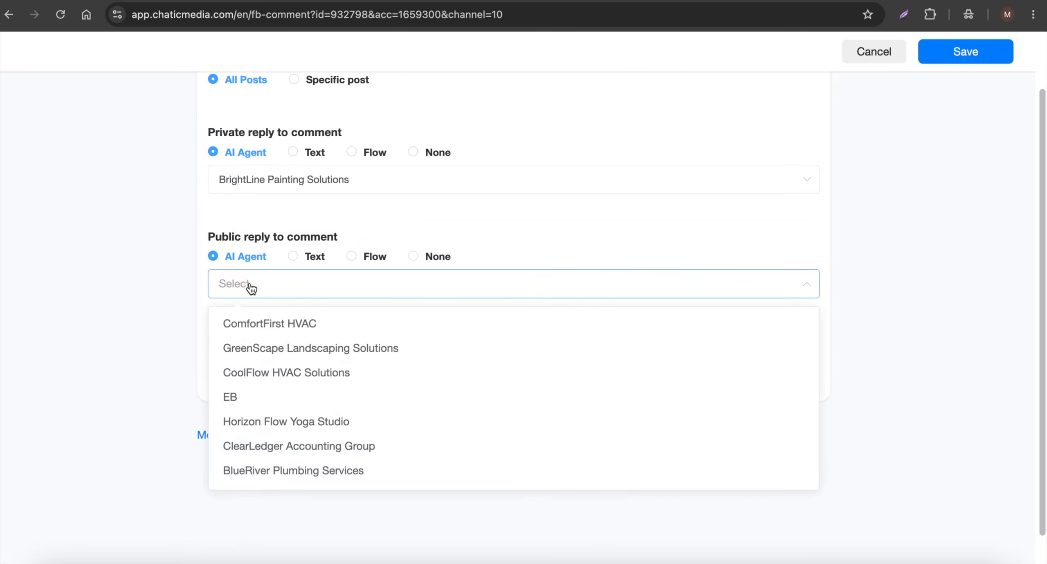
text(pain)
click(264, 323)
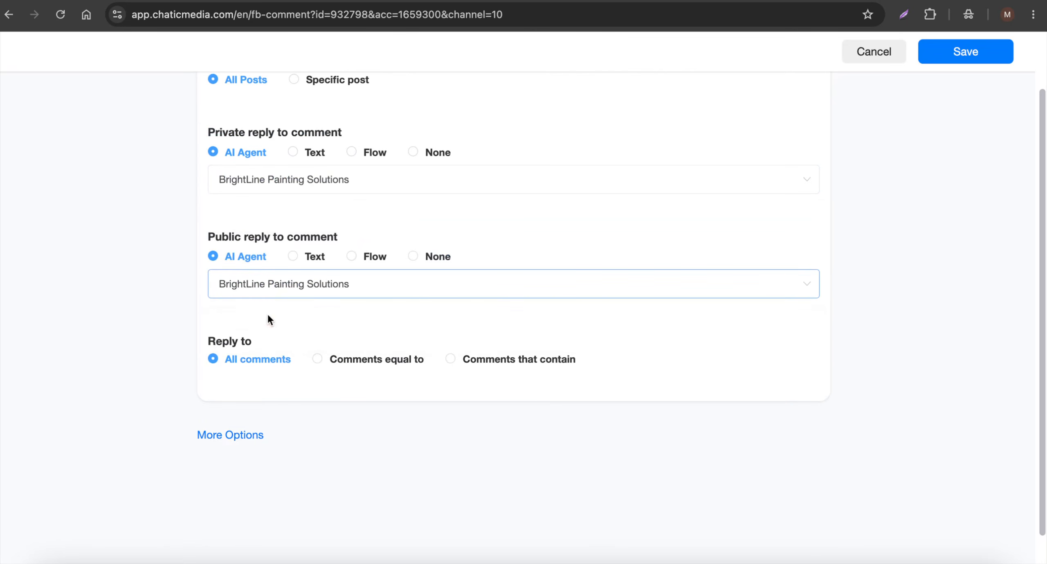
scroll(269, 318, up, 2)
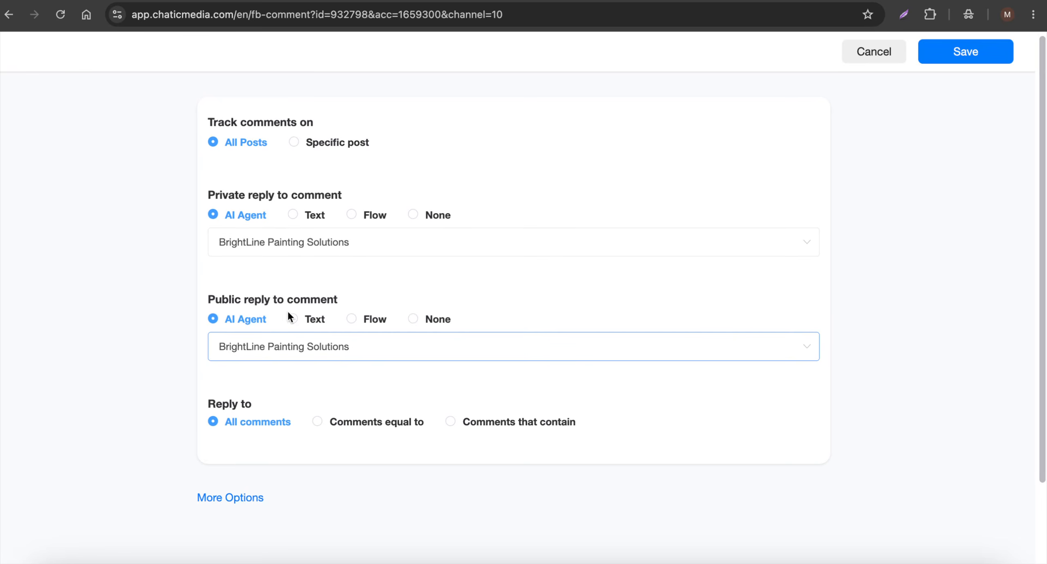
click(414, 215)
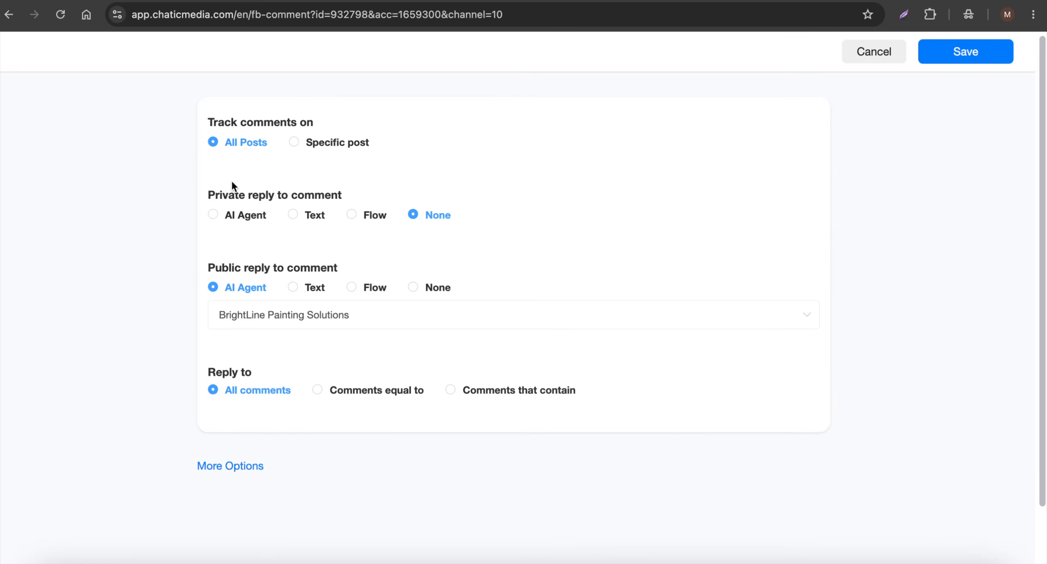
Step: Review the automation's additional options, keep Reply After at Immediately, and save the automation
scroll(278, 350, down, 1)
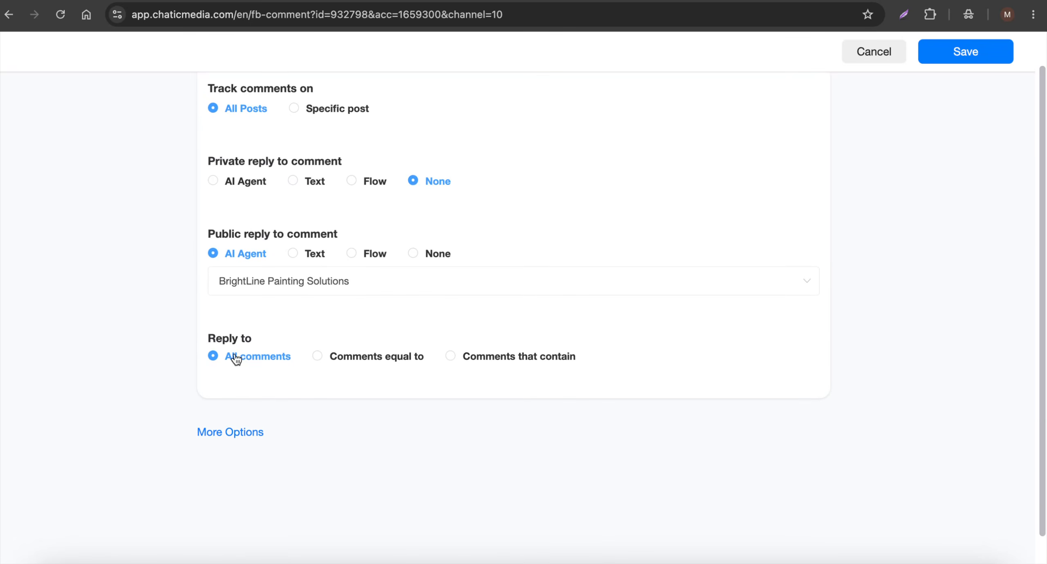
click(229, 433)
scroll(295, 409, down, 10)
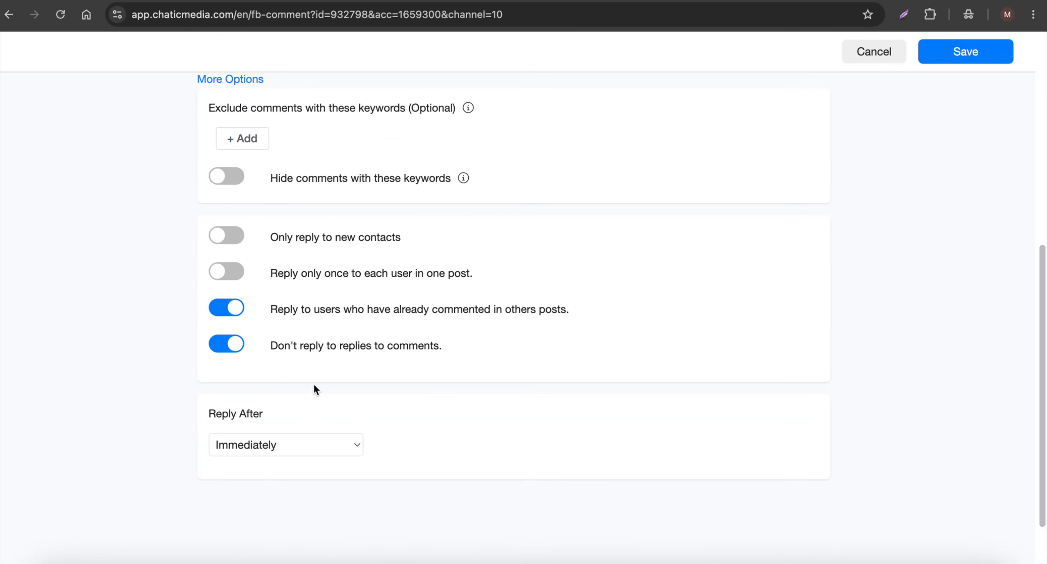
click(319, 449)
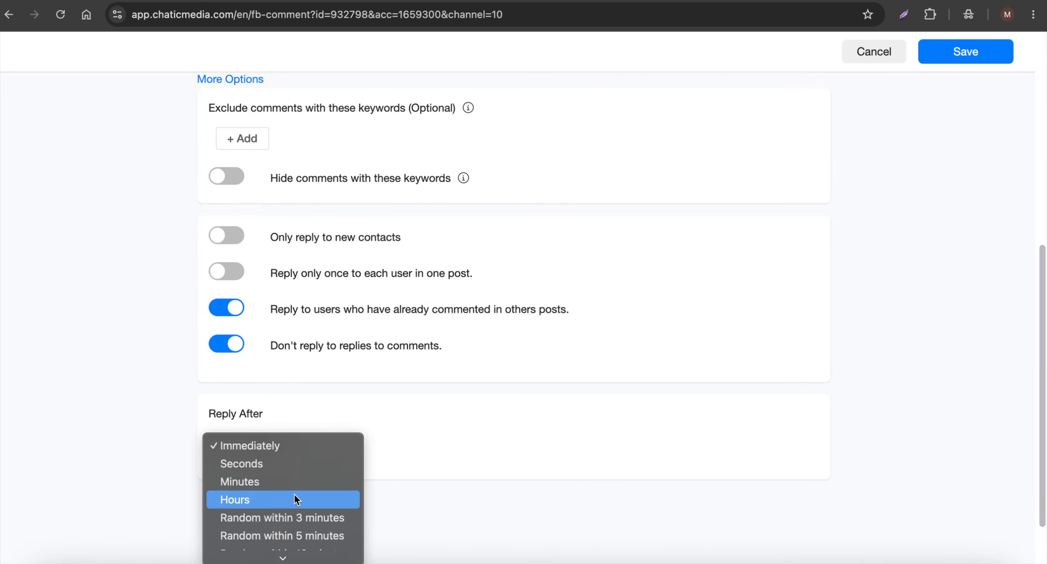
click(498, 441)
click(977, 49)
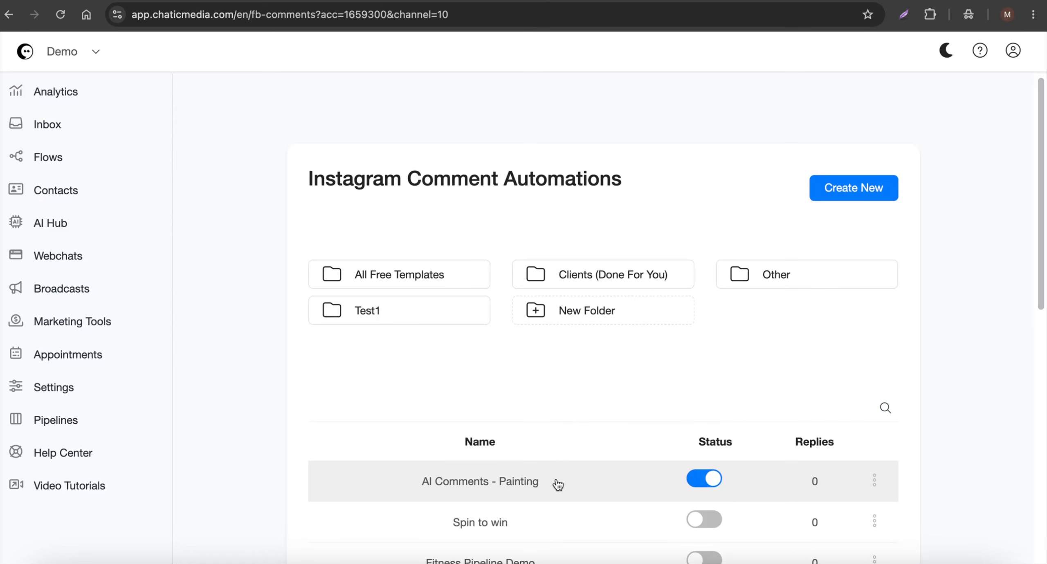
Step: Open the BrightLine Painting Solutions agent from the AI Hub and read the business details in its system message
click(30, 232)
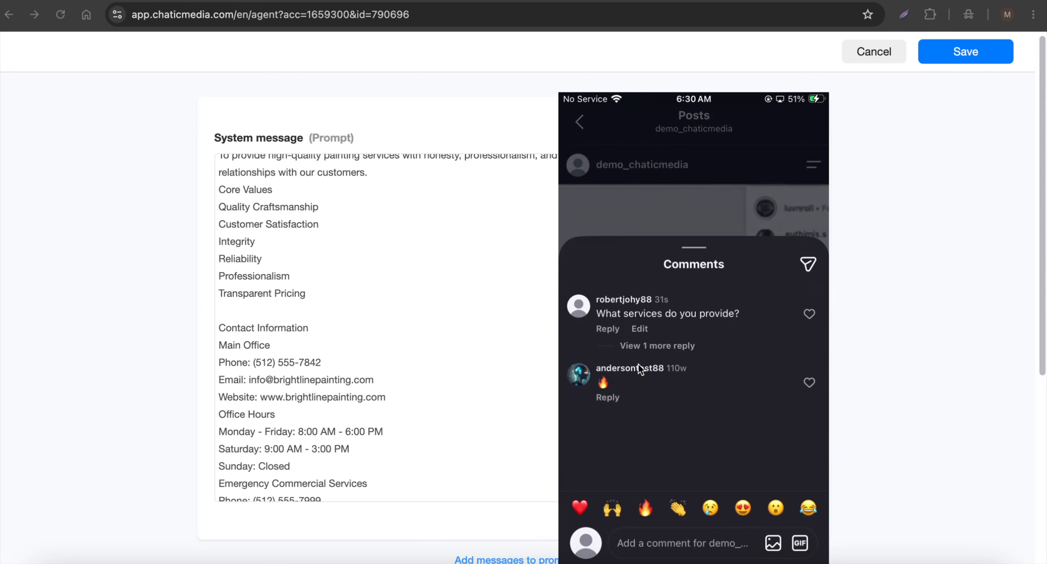
scroll(326, 378, down, 3)
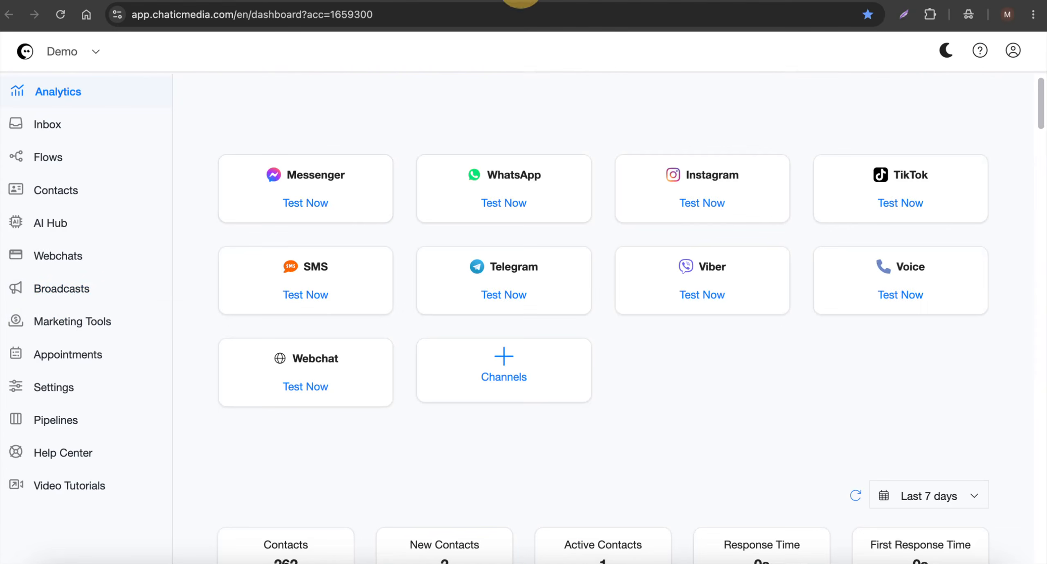
Step: Open the "AI Comments - Painting" Instagram comment automation to check its private and public reply settings
click(51, 319)
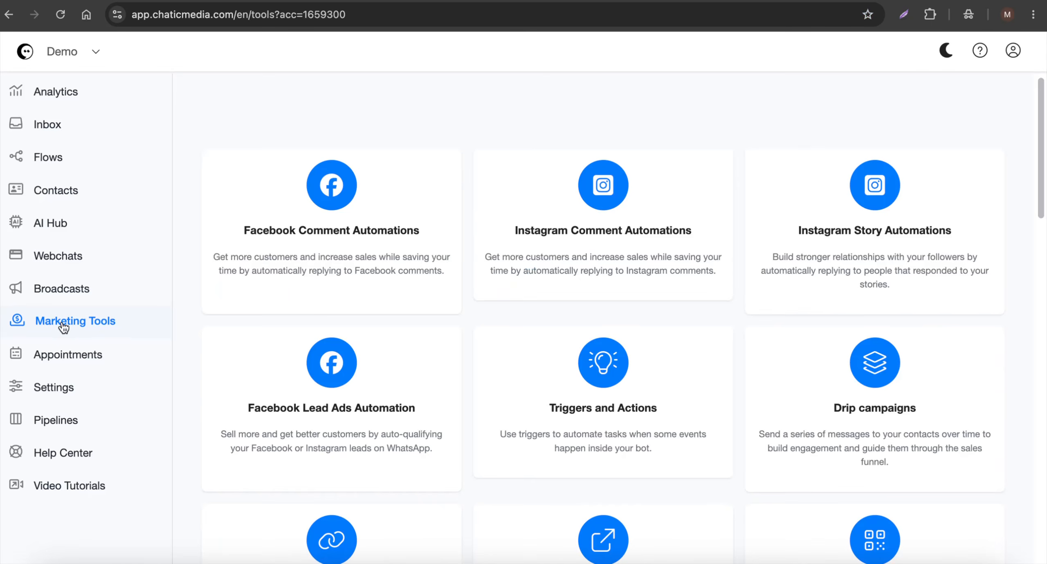
click(677, 230)
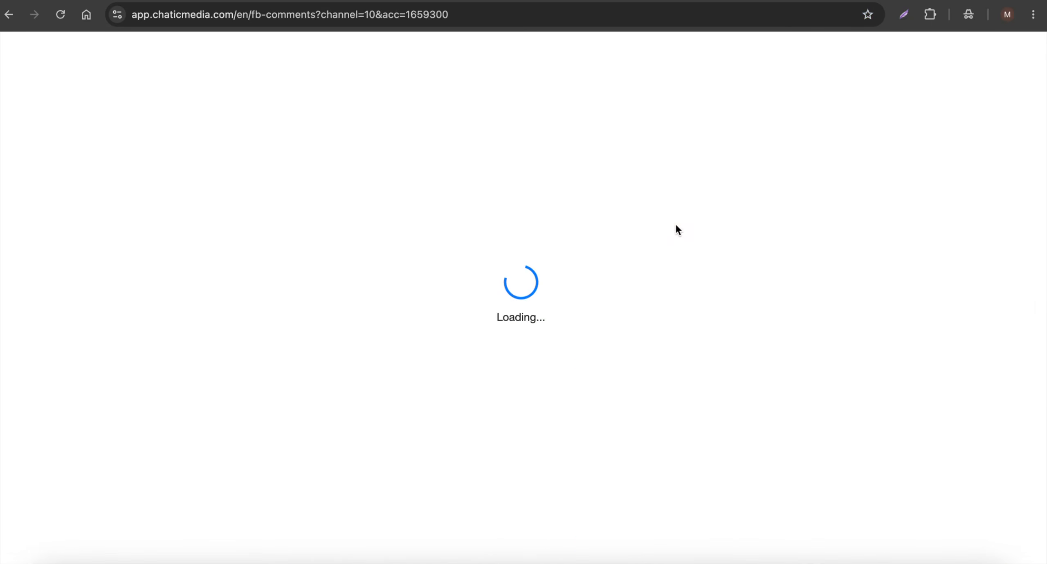
click(486, 497)
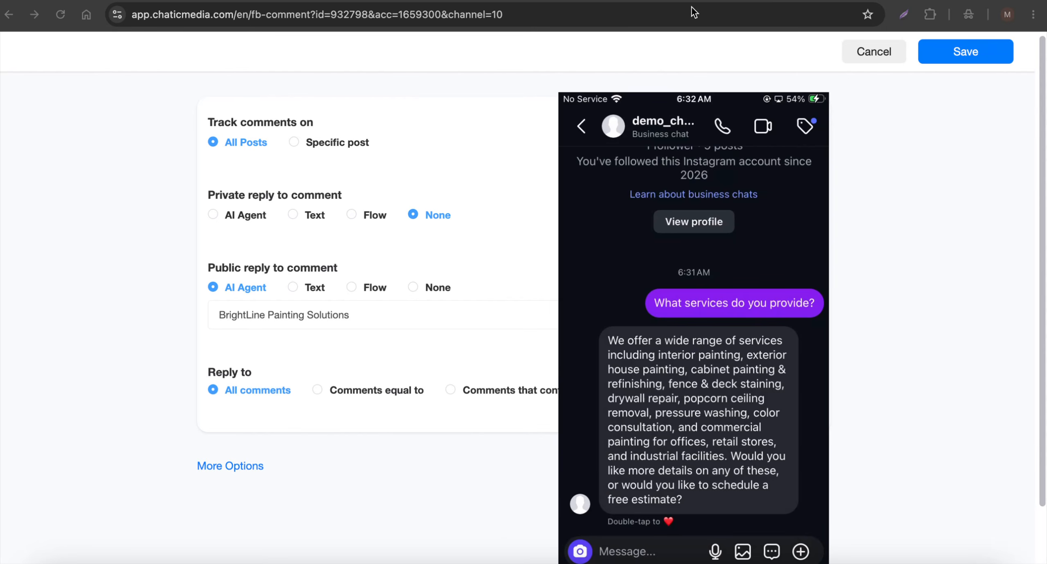
Step: Return to the painting agent's system message and read through its services and prices
click(609, 2)
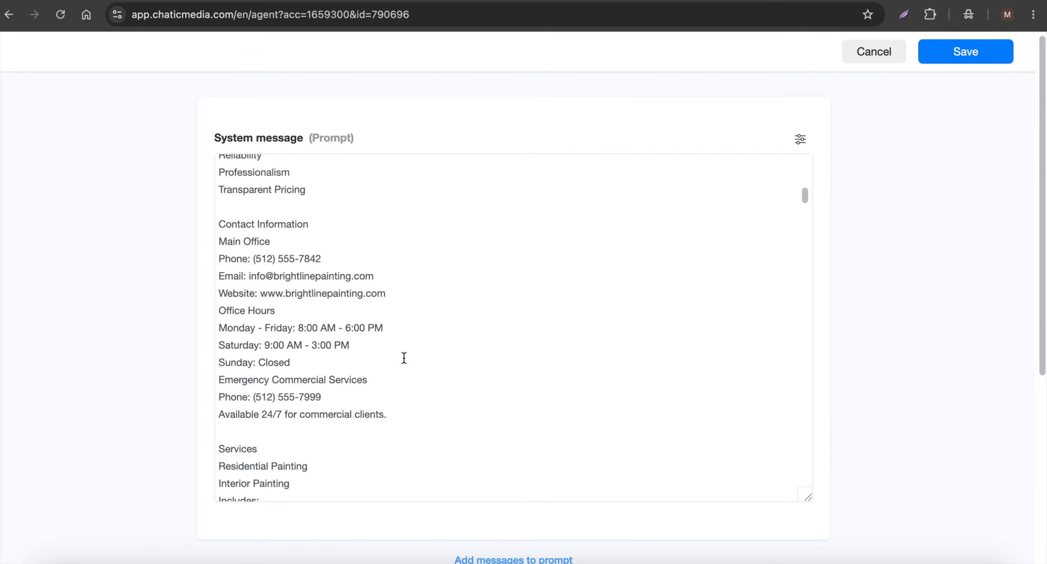
scroll(367, 358, down, 10)
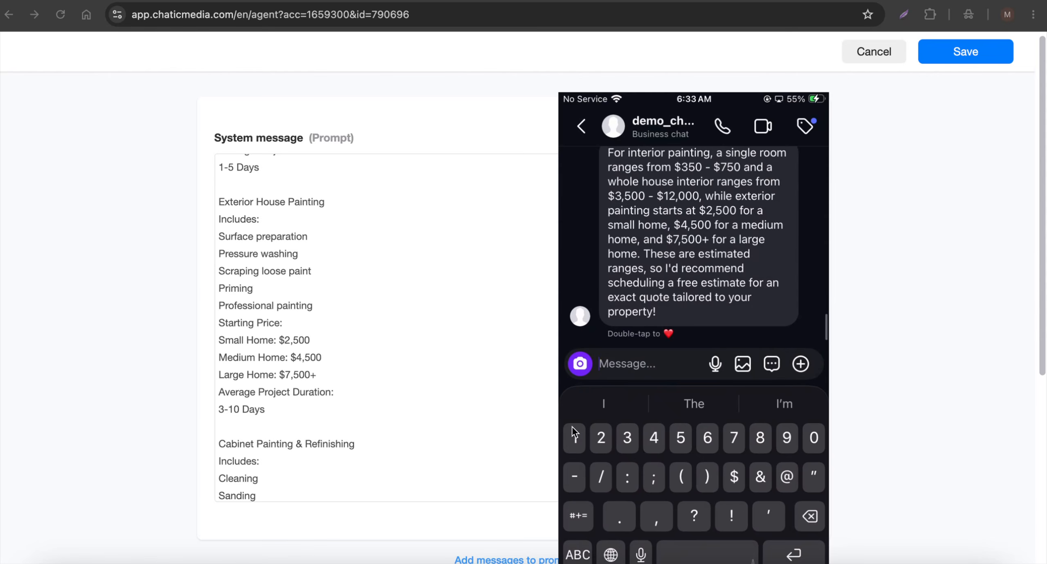
scroll(303, 393, down, 15)
scroll(300, 387, down, 10)
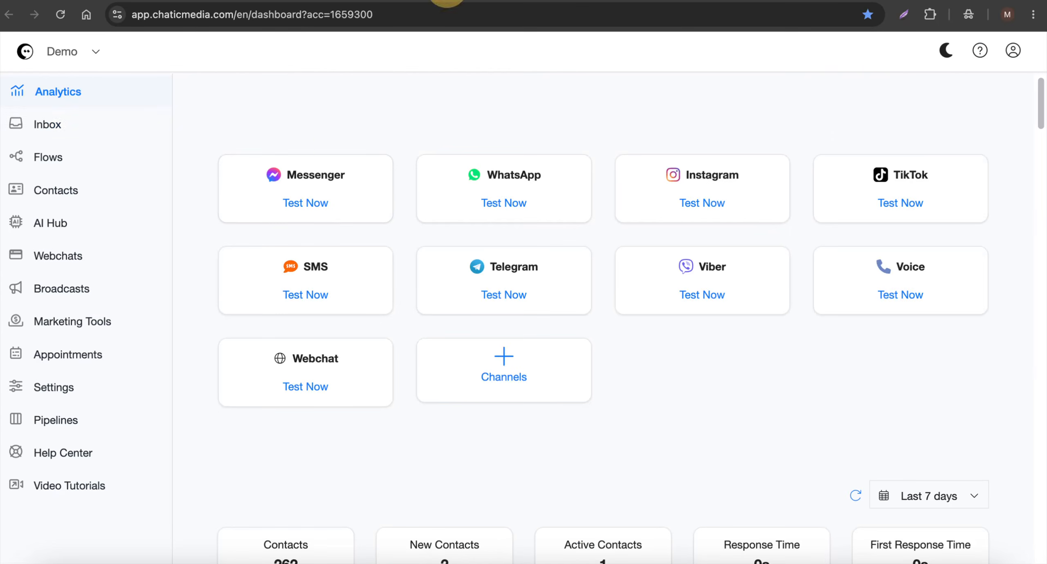
Step: View the agent's replies in the latest Instagram inbox conversation, its assignment options and the list of inbox categories
click(4, 120)
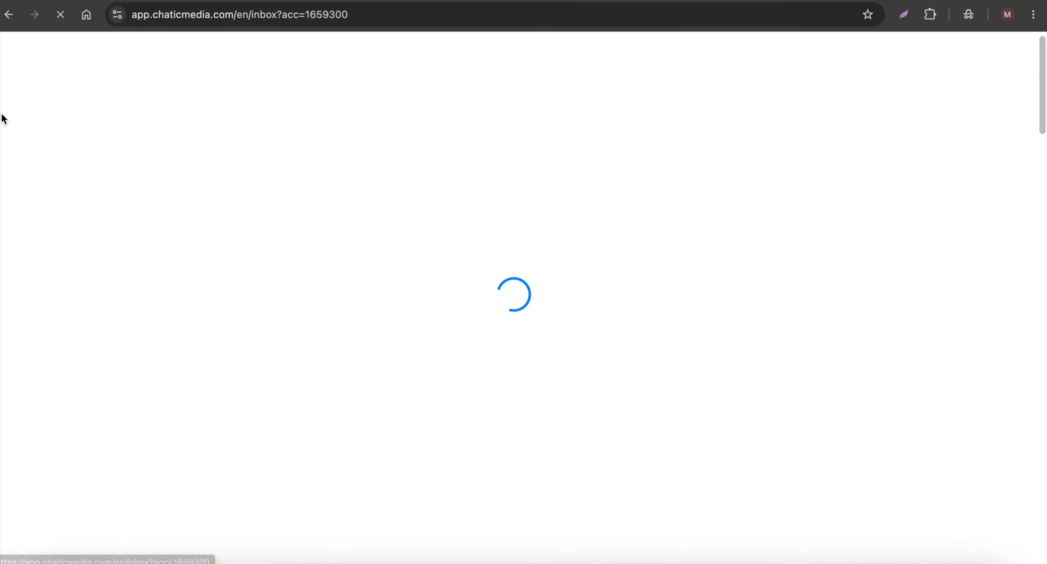
click(31, 152)
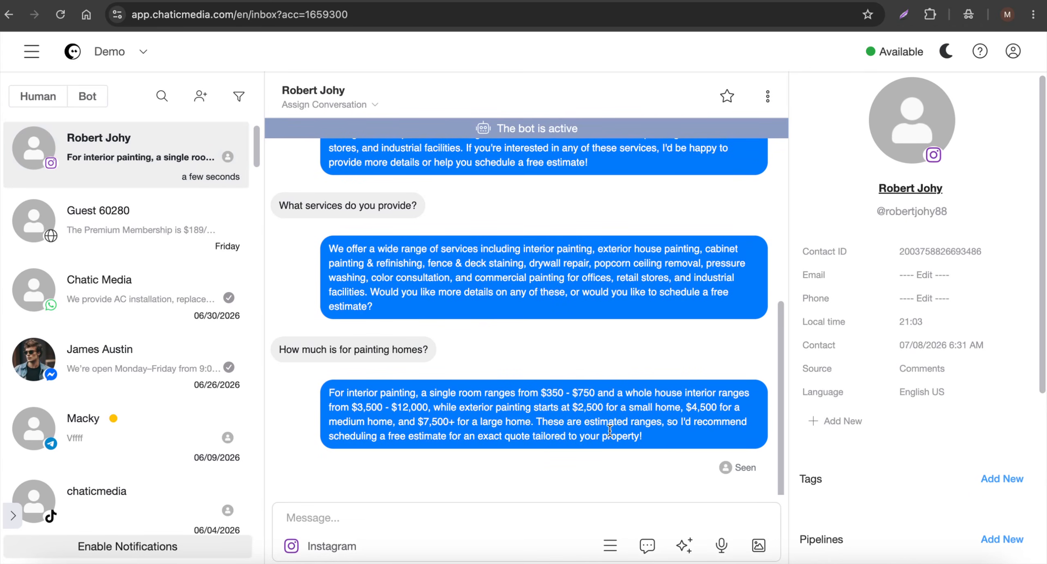
click(384, 515)
click(344, 106)
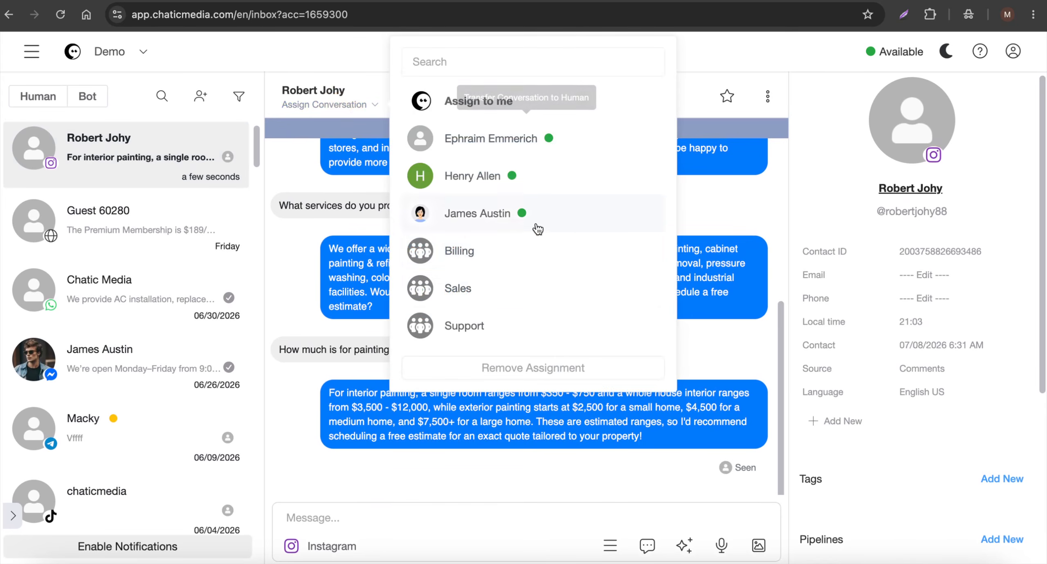
click(772, 215)
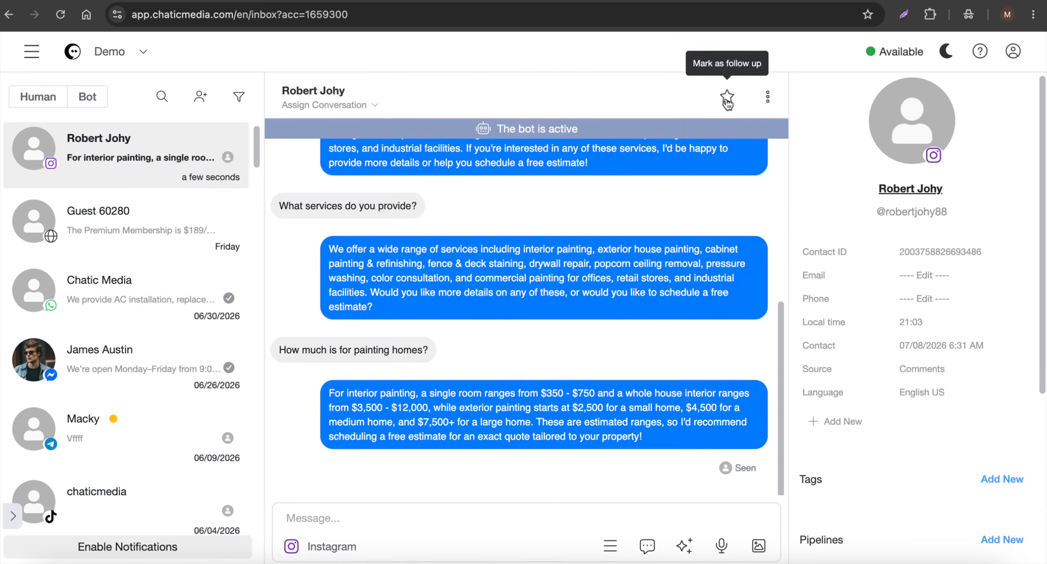
click(13, 516)
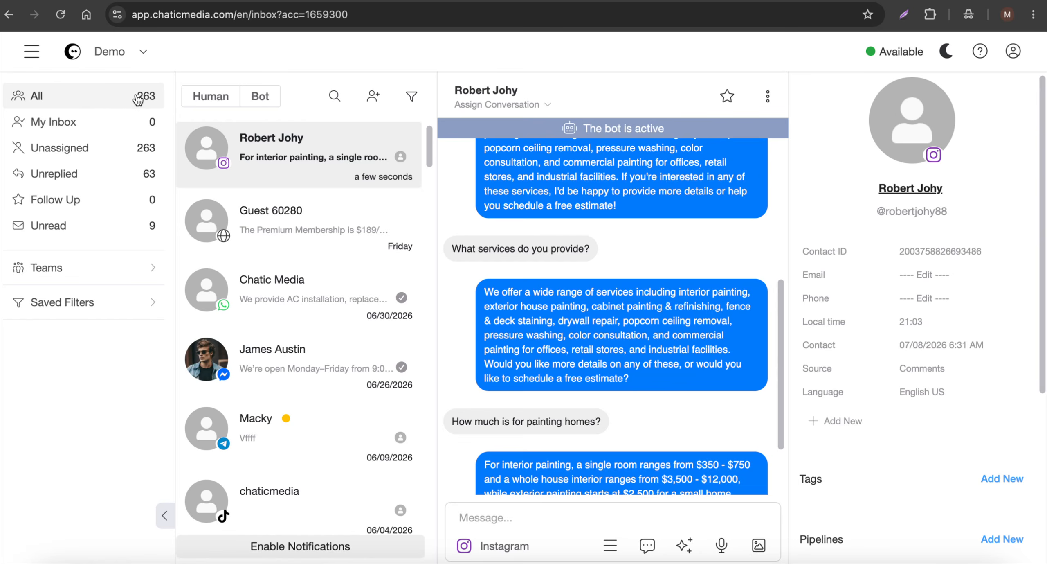
Step: Open Analytics and examine the contact, admin, human/bot message and channel charts for the last 7 days
click(26, 50)
click(77, 51)
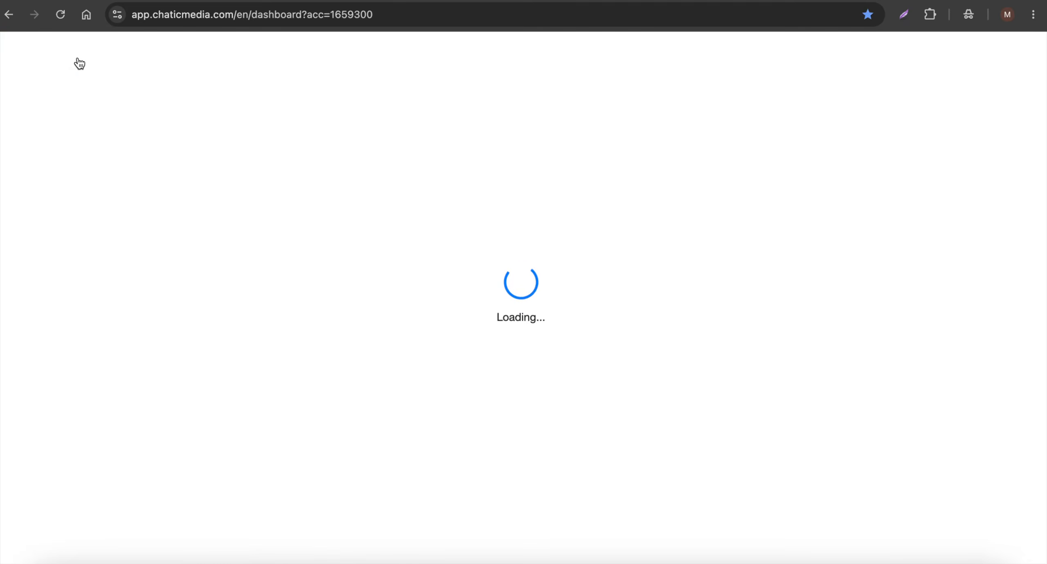
scroll(525, 309, down, 10)
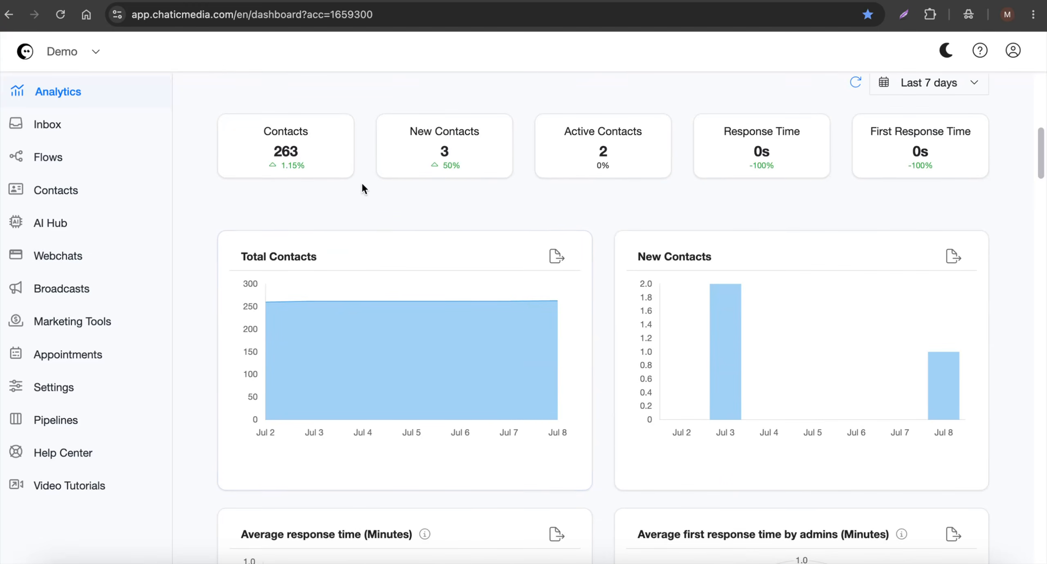
scroll(495, 315, down, 10)
scroll(454, 301, down, 10)
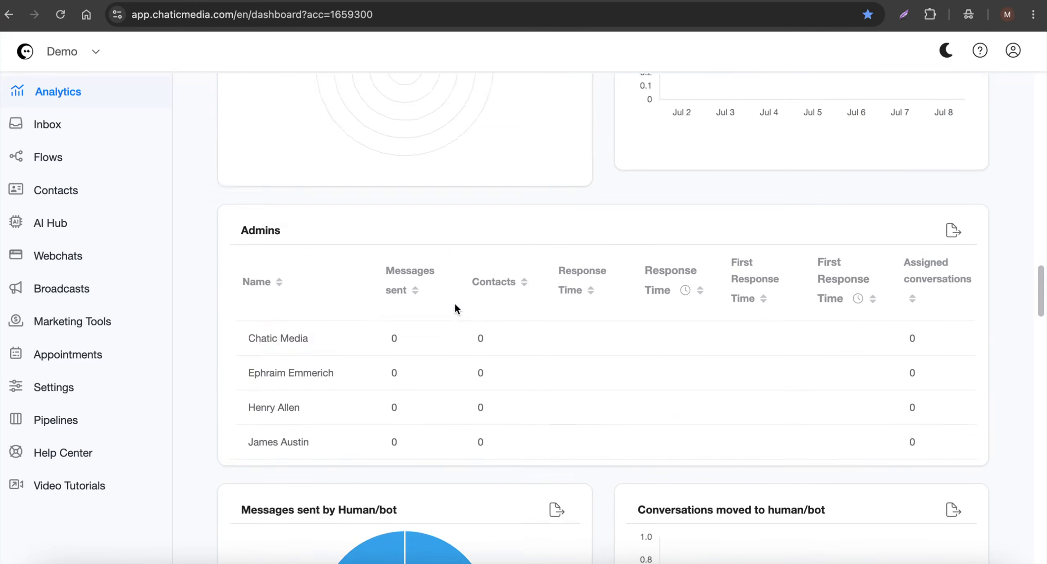
scroll(410, 324, down, 15)
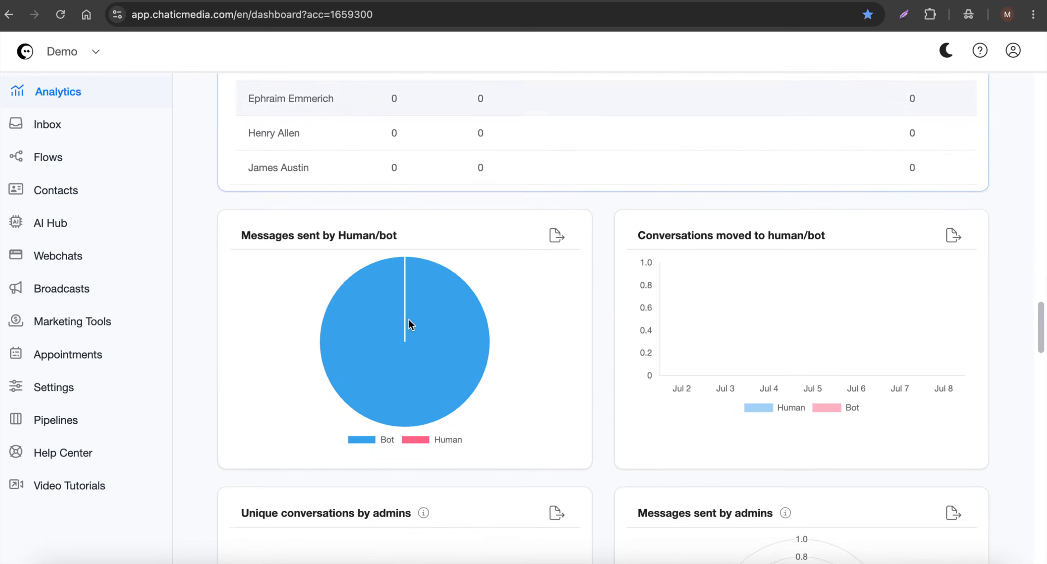
scroll(407, 318, up, 15)
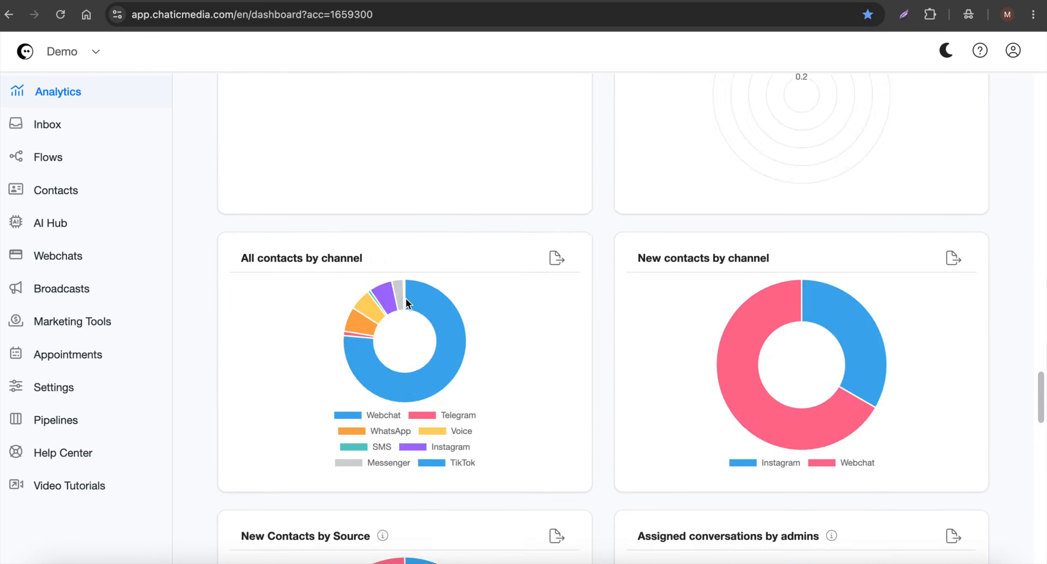
scroll(489, 352, up, 2)
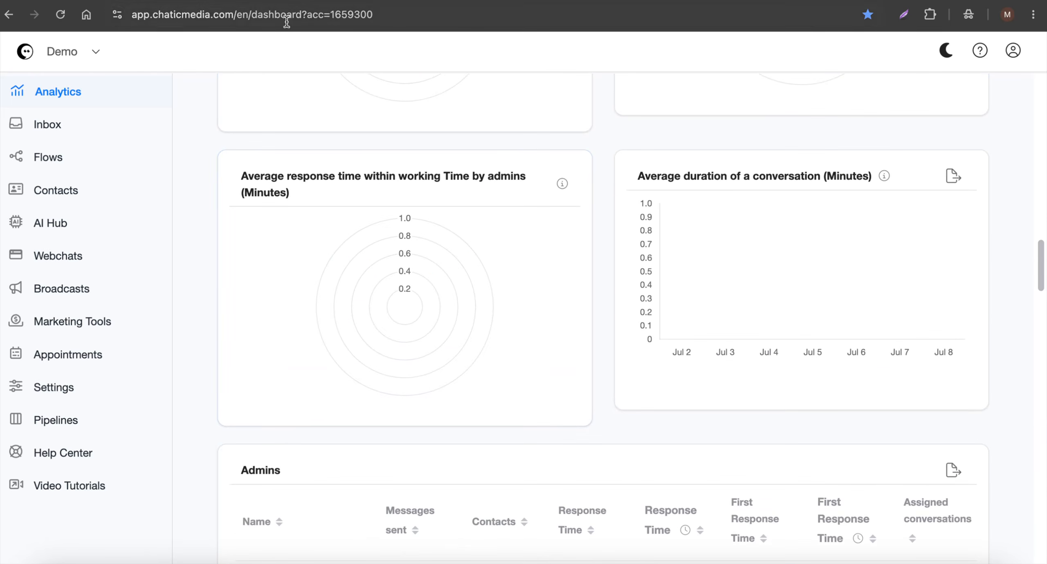